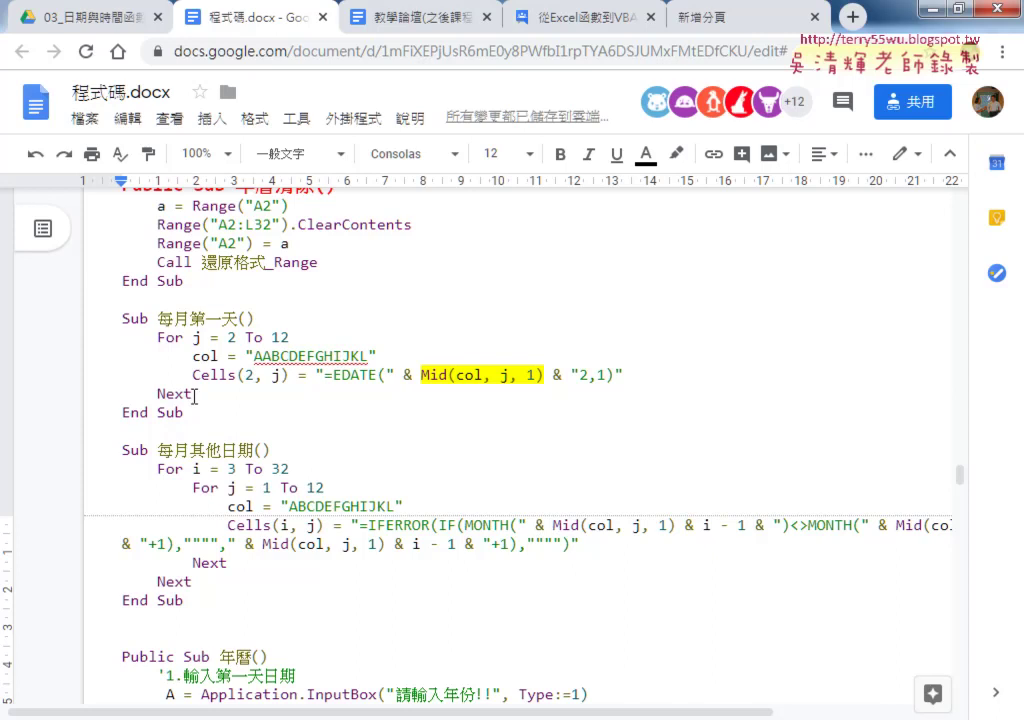
Step: Highlight the 每月其他日期 sub name in yellow
left_click_drag(157, 318, 236, 316)
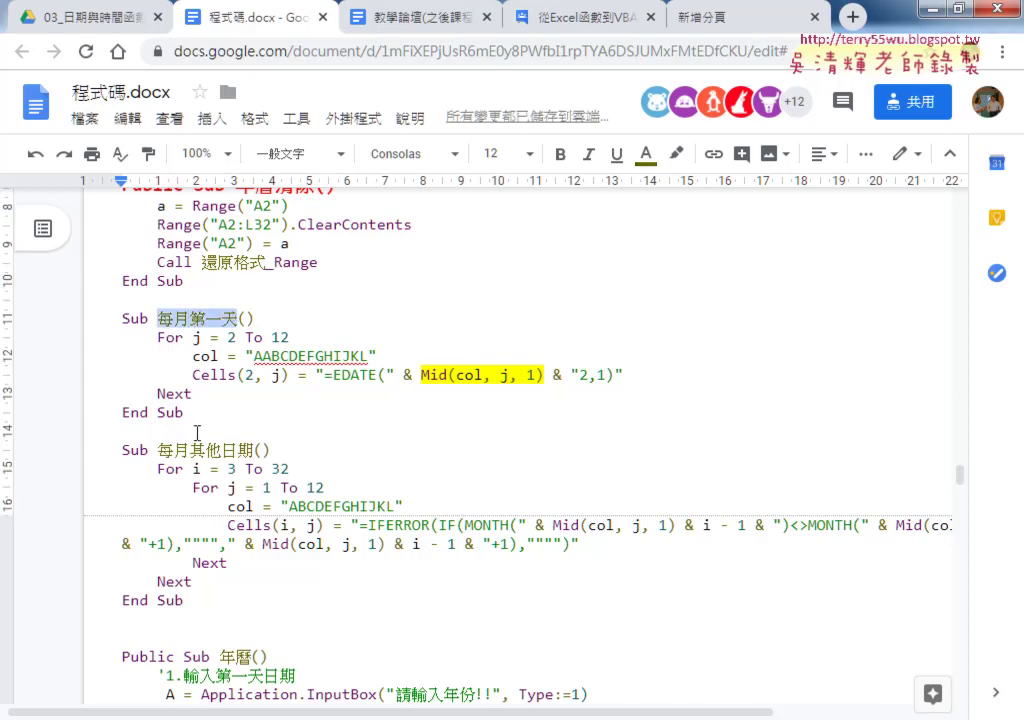
left_click_drag(157, 450, 250, 447)
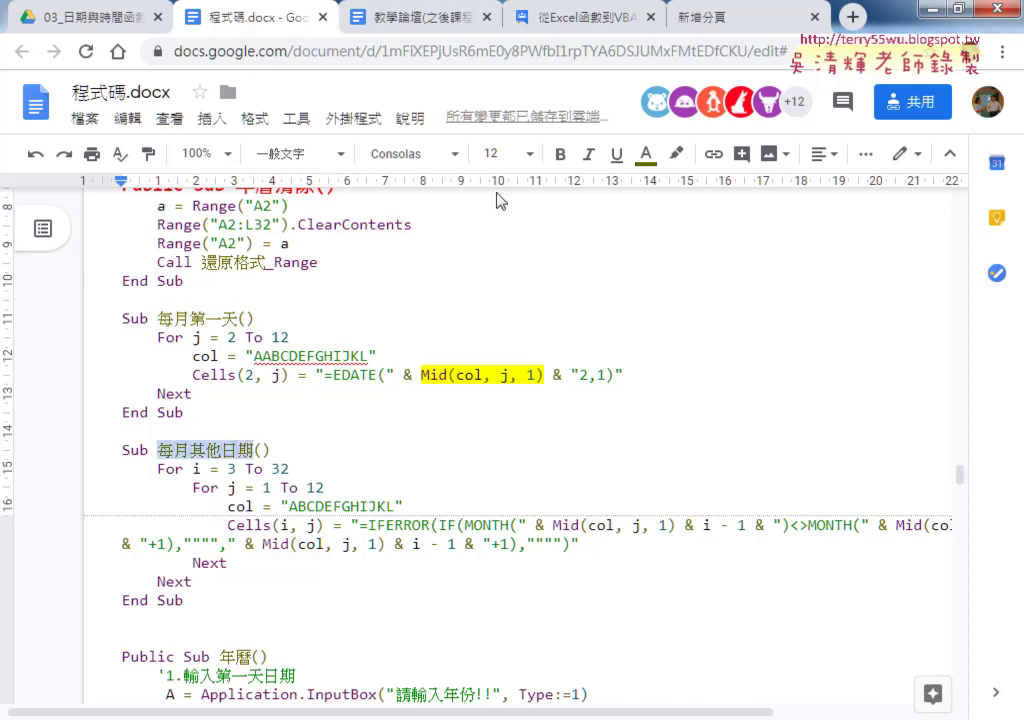
left_click(676, 153)
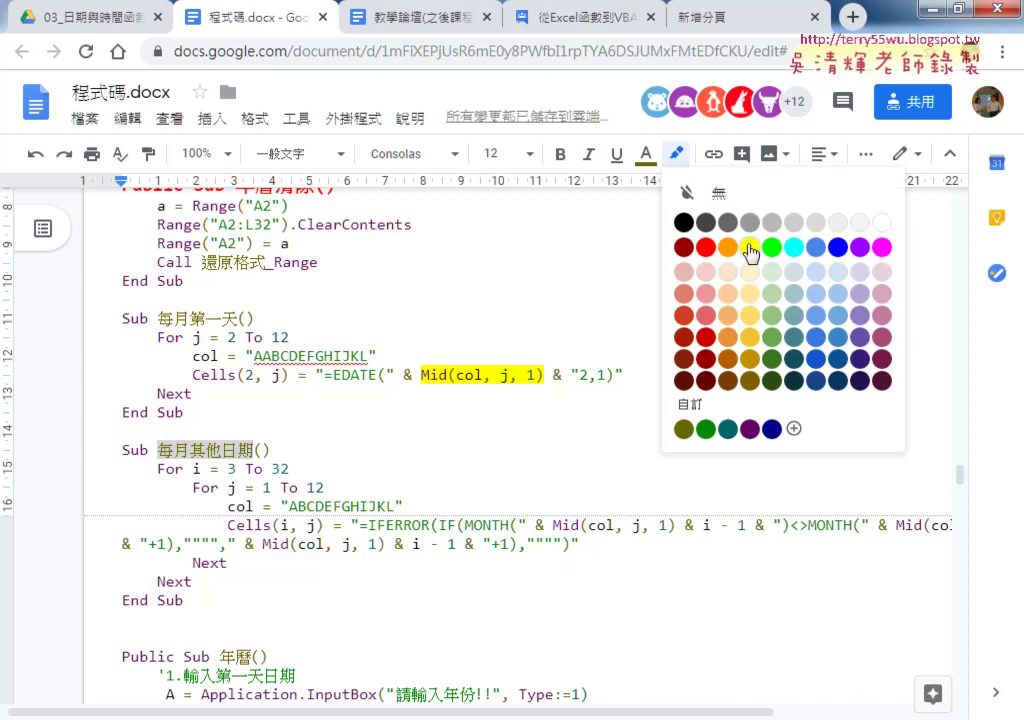
left_click(750, 247)
scroll(565, 366, "down", 3)
scroll(400, 325, "up", 1)
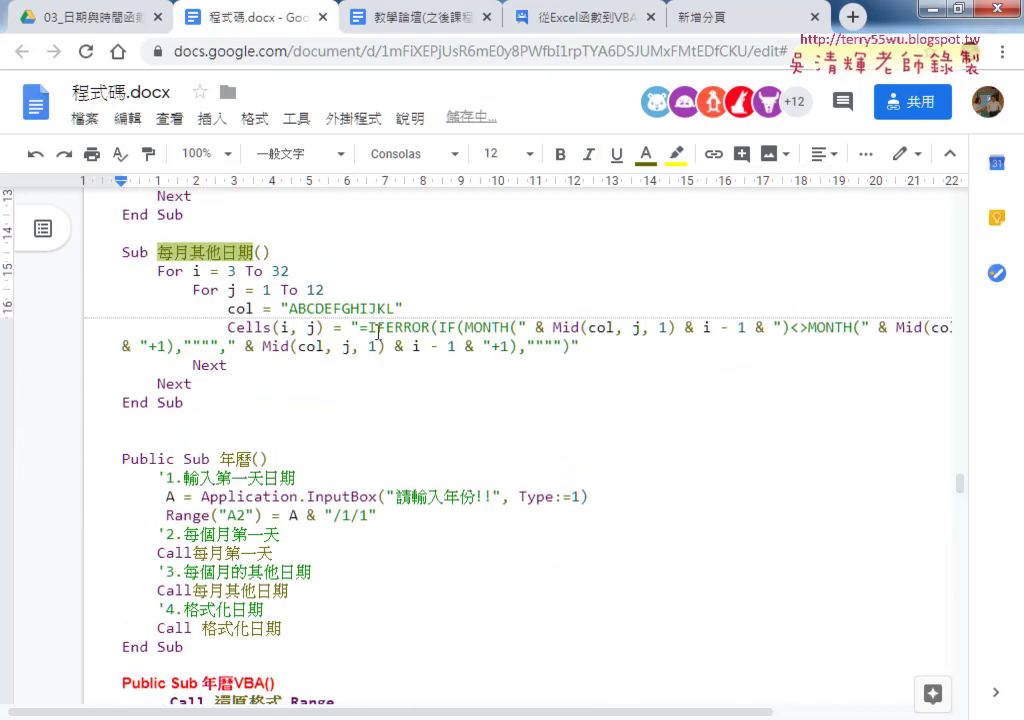
Step: Highlight the first two '& Mid(col, j, 1)' fragments of the IFERROR formula in yellow
mouse_move(362, 327)
left_mouse_down()
mouse_move(460, 327)
mouse_move(570, 345)
left_mouse_up()
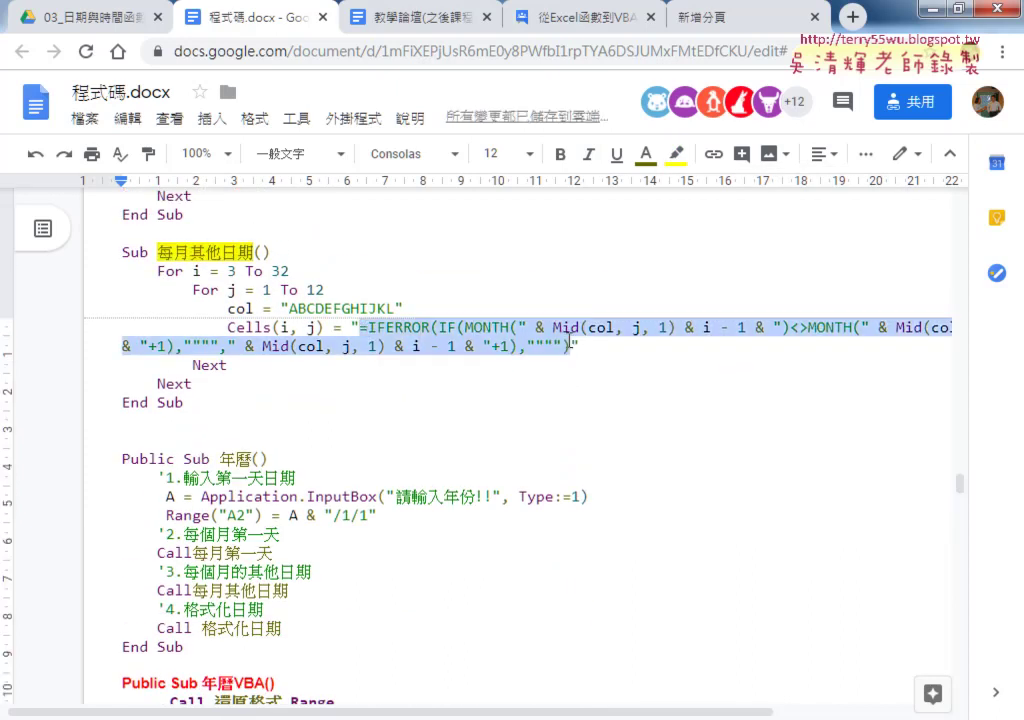
left_click(525, 328)
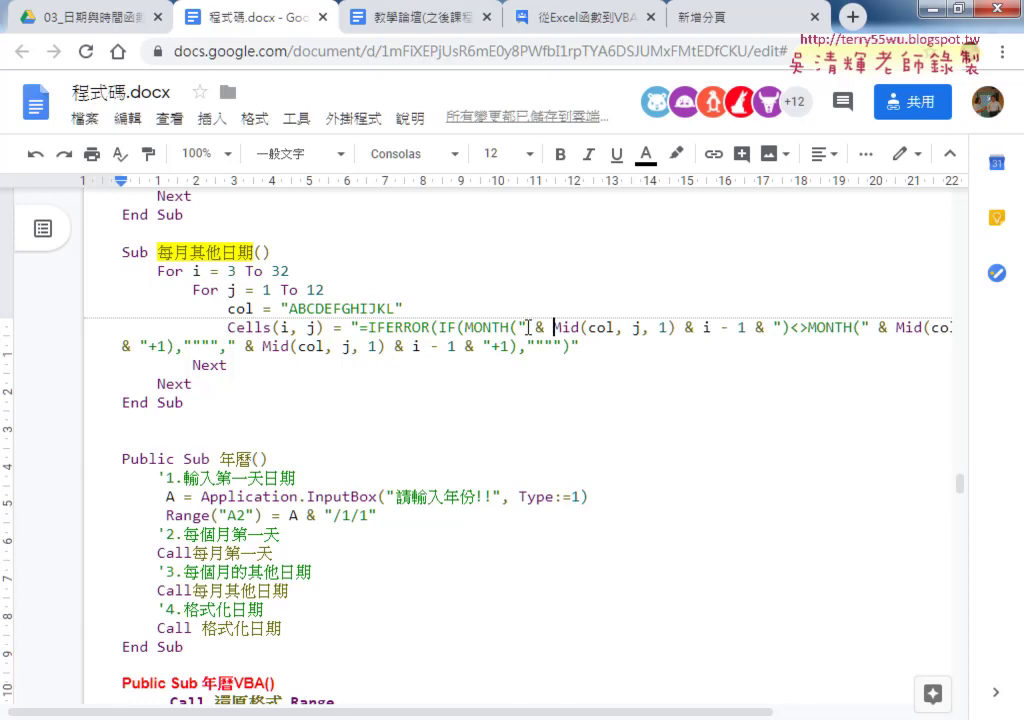
left_click_drag(527, 328, 677, 323)
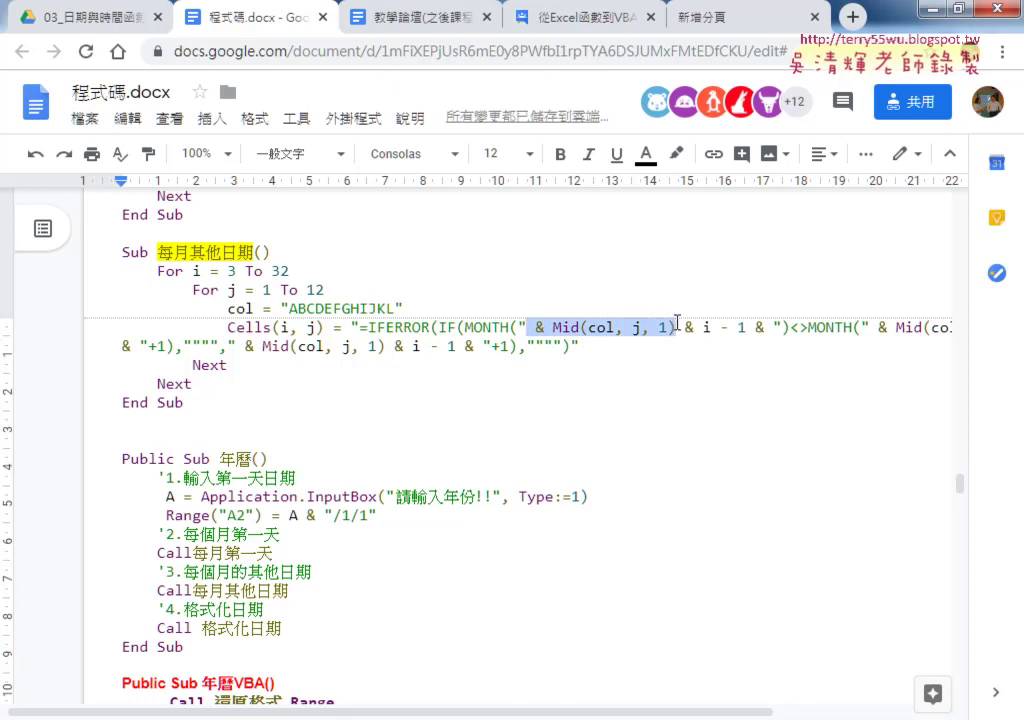
left_click(677, 155)
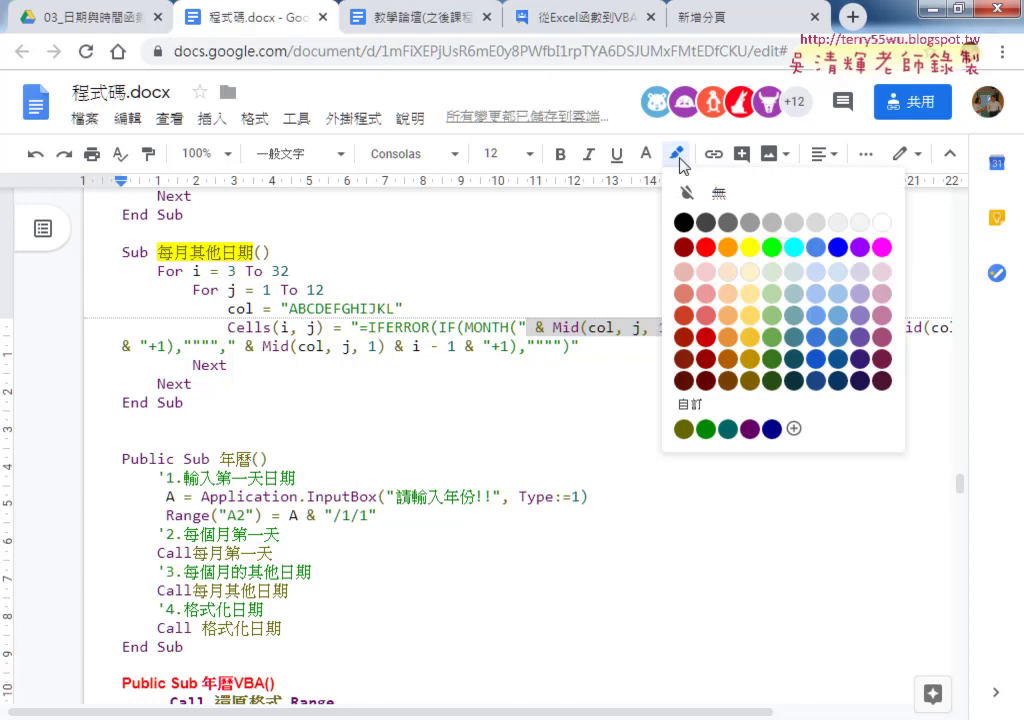
left_click(752, 247)
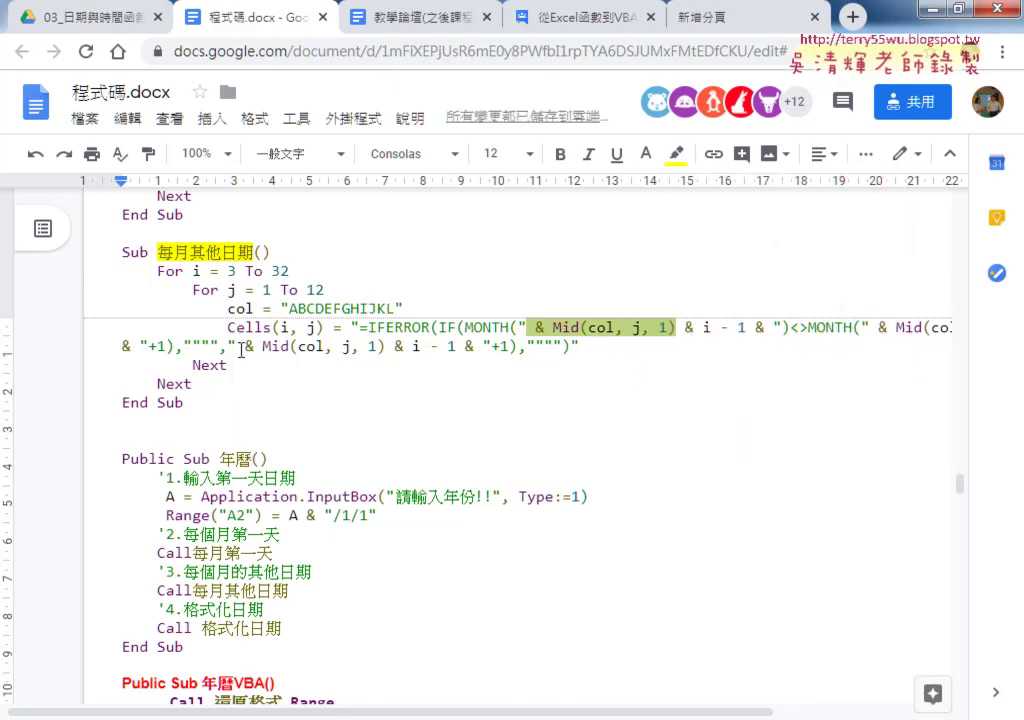
left_click_drag(240, 349, 385, 345)
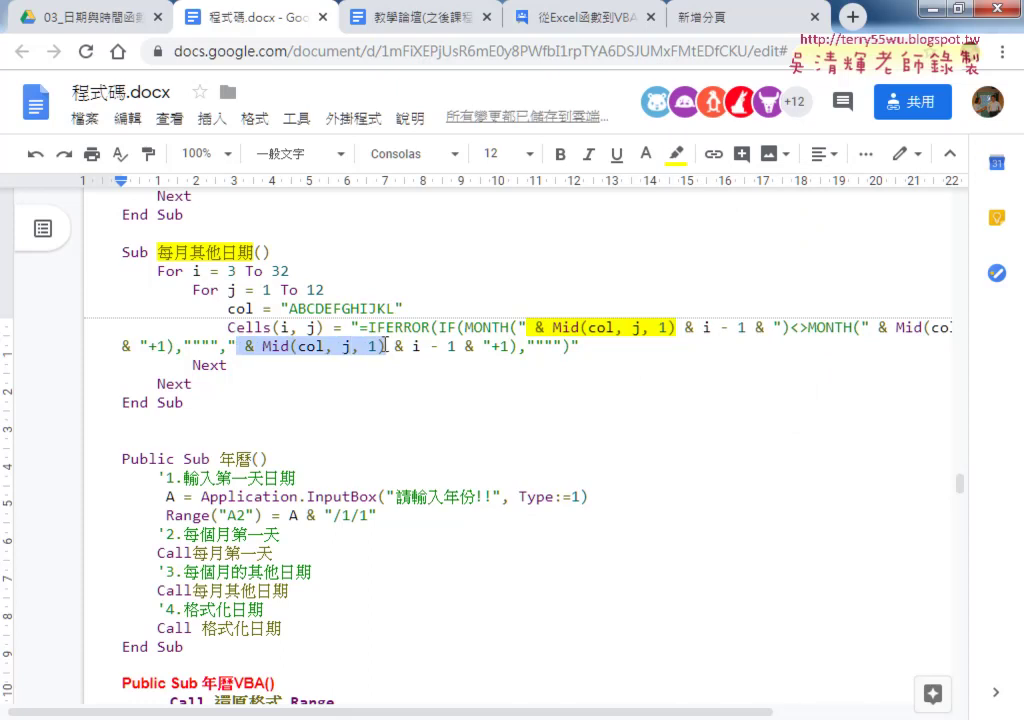
left_click(676, 153)
left_click(730, 271)
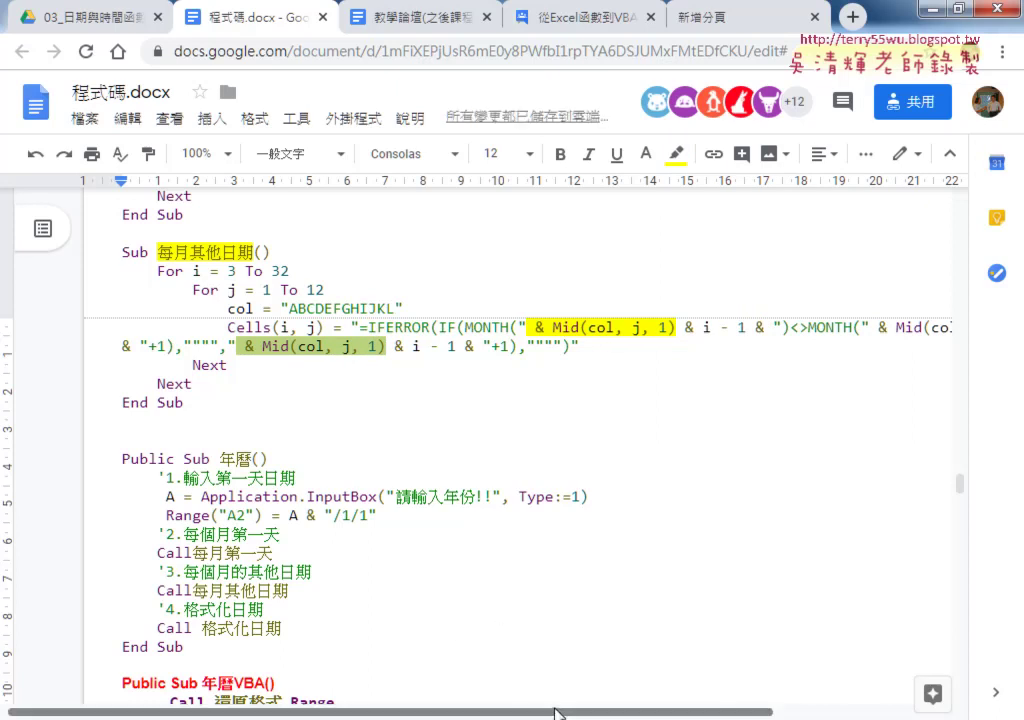
Step: Highlight the third '& Mid(col, j, 1)' fragment in yellow, then select the j inside it
left_click_drag(562, 712, 707, 711)
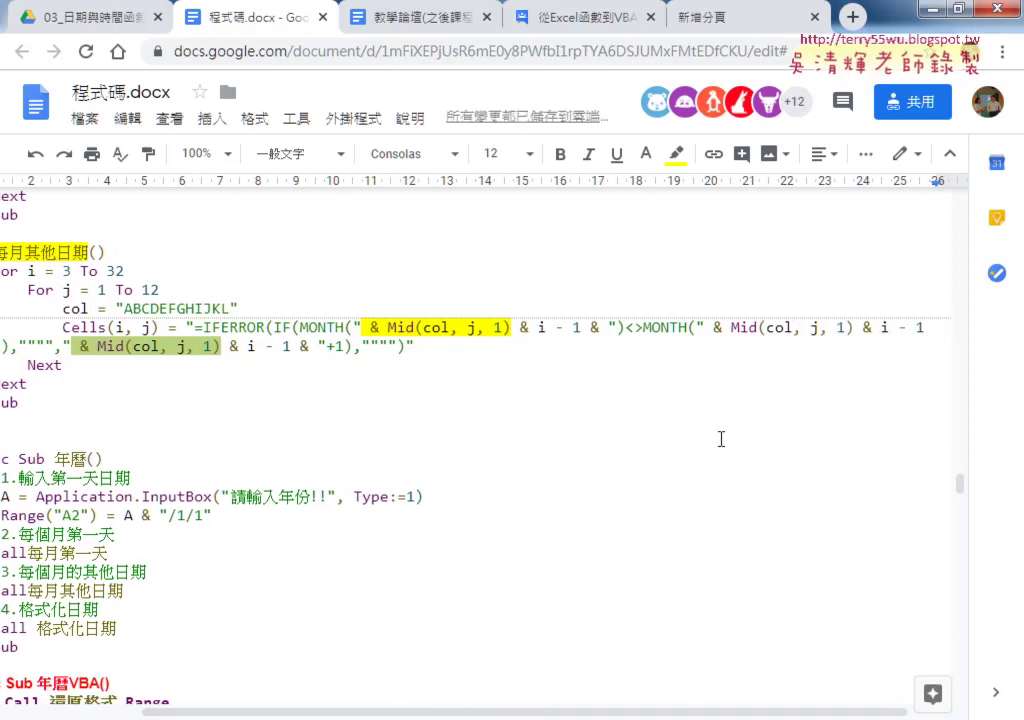
left_click(709, 328)
left_click_drag(728, 328, 852, 328)
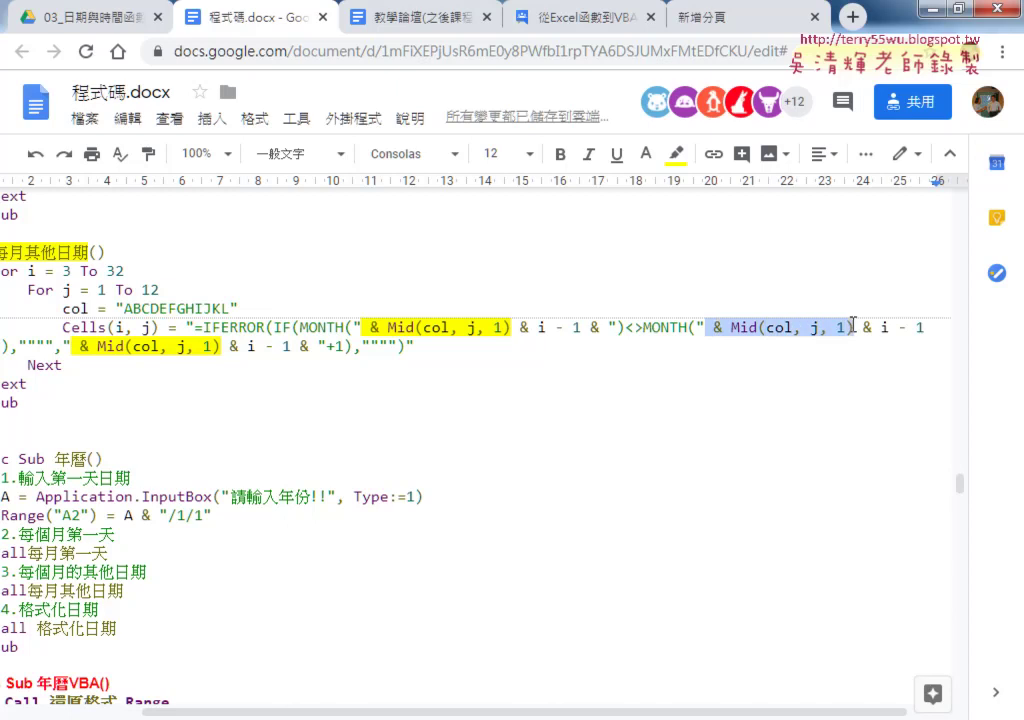
left_click(676, 153)
left_click(749, 247)
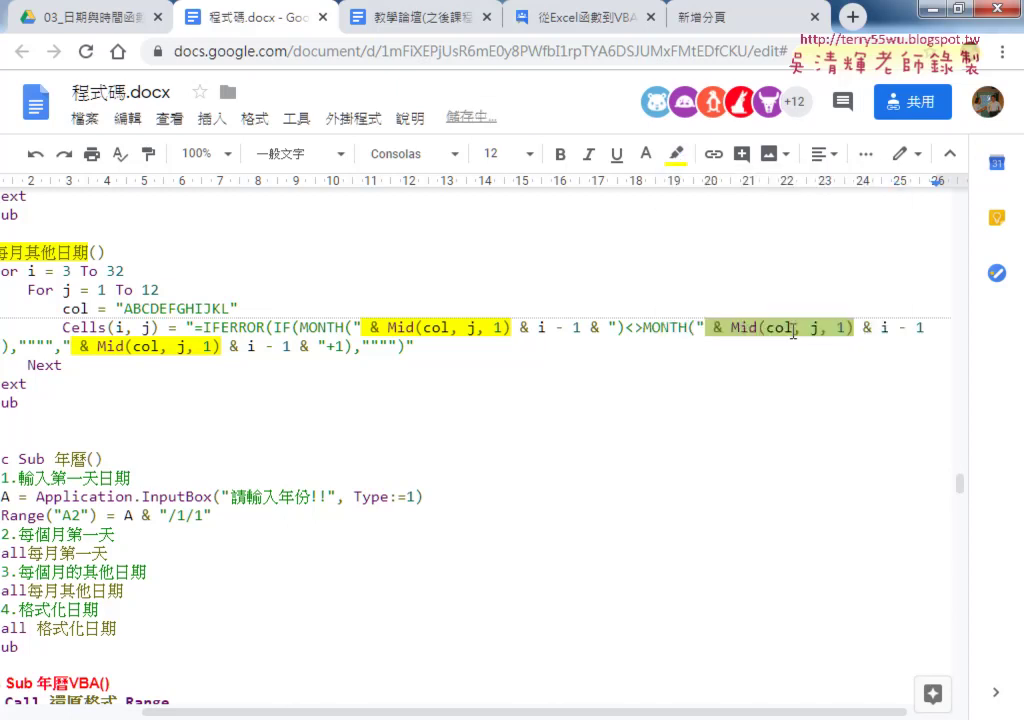
left_click(803, 328)
double_click(815, 328)
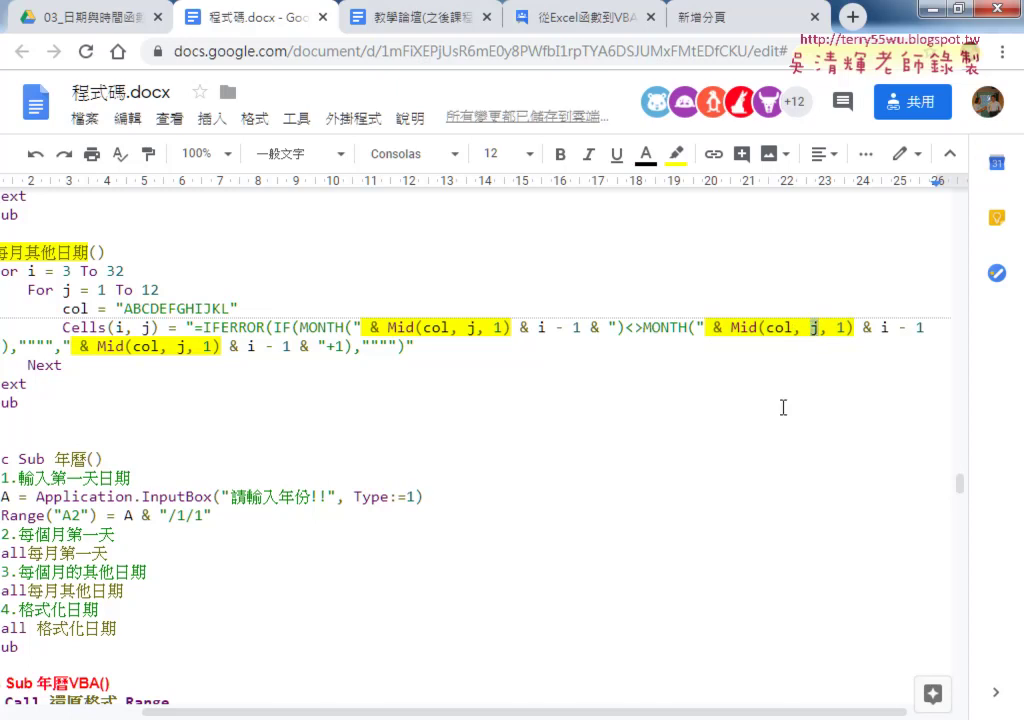
left_click_drag(640, 712, 530, 712)
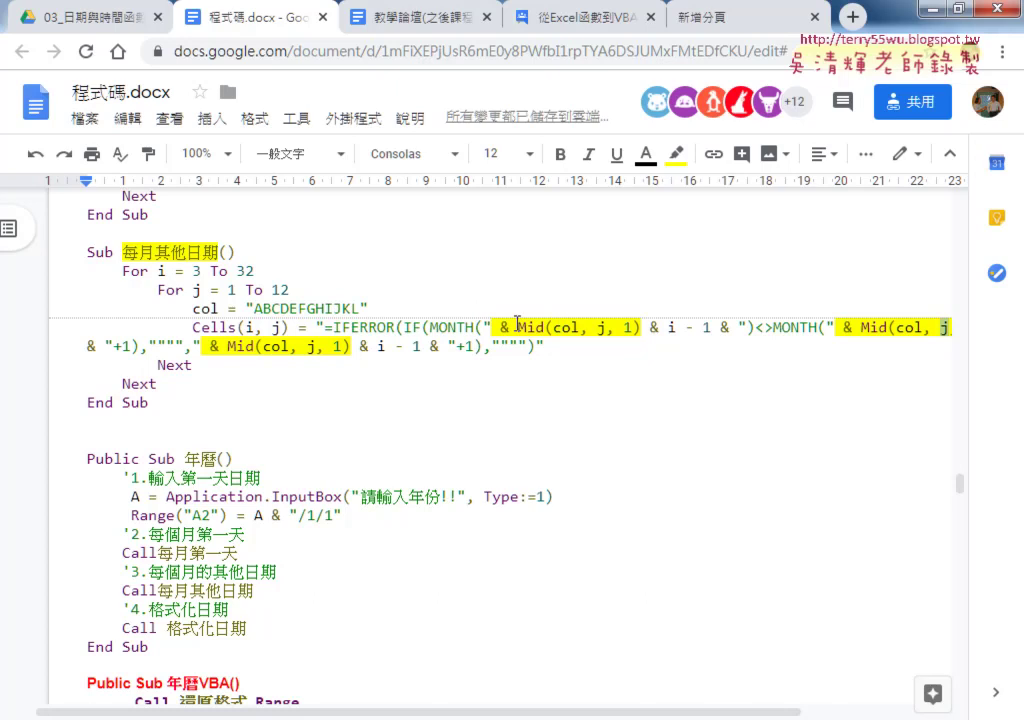
left_click_drag(667, 327, 713, 327)
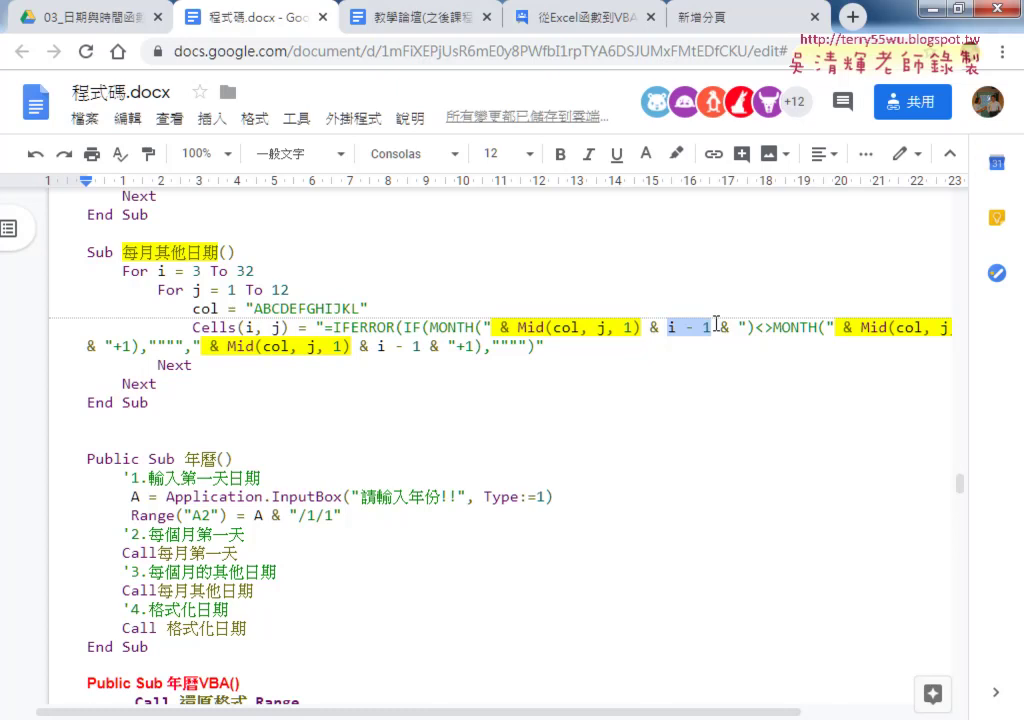
mouse_move(368, 308)
left_mouse_down()
mouse_move(192, 308)
mouse_move(297, 330)
left_mouse_up()
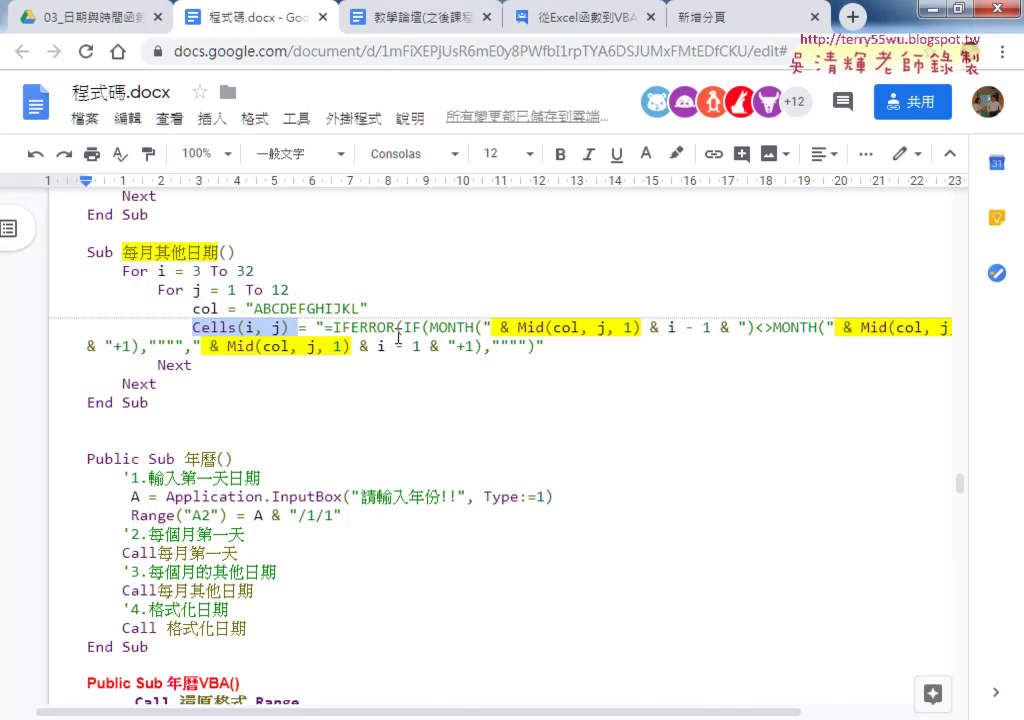
Step: In the Excel workbook, run the 年曆 macro and enter the year 2020 to rebuild the calendar
left_click(940, 10)
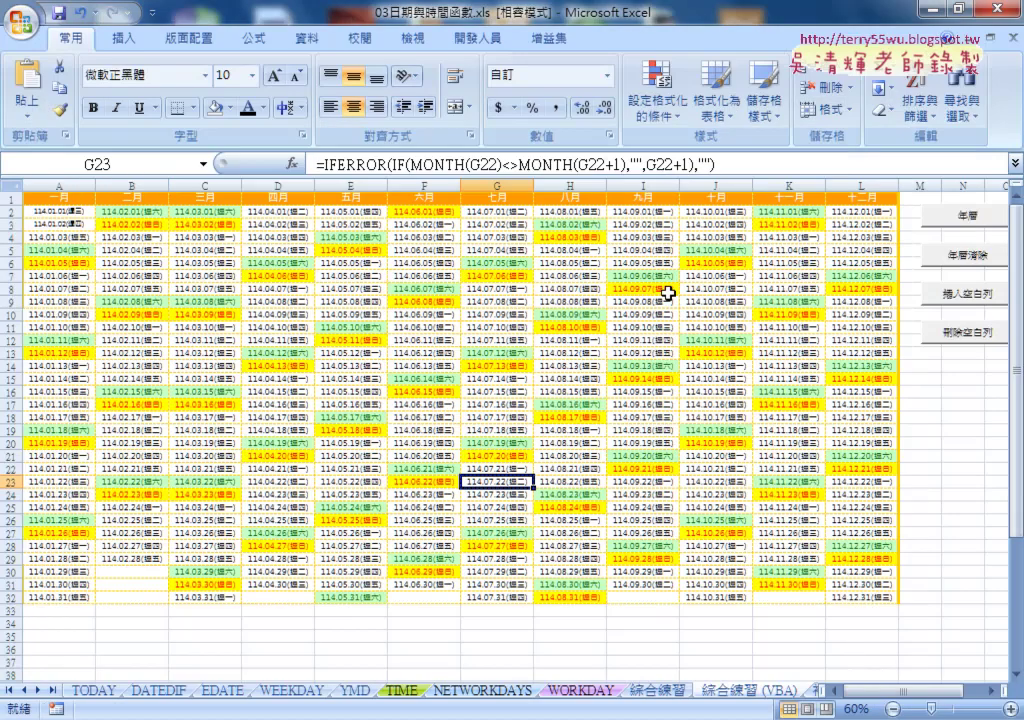
left_click(955, 258)
left_click(965, 217)
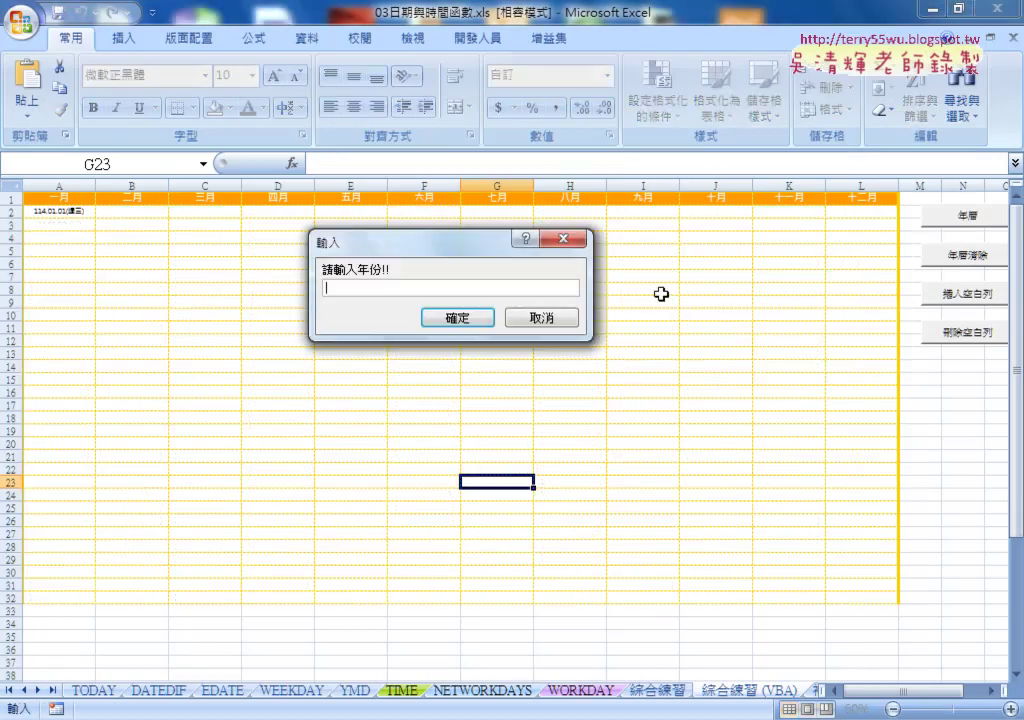
type("2020")
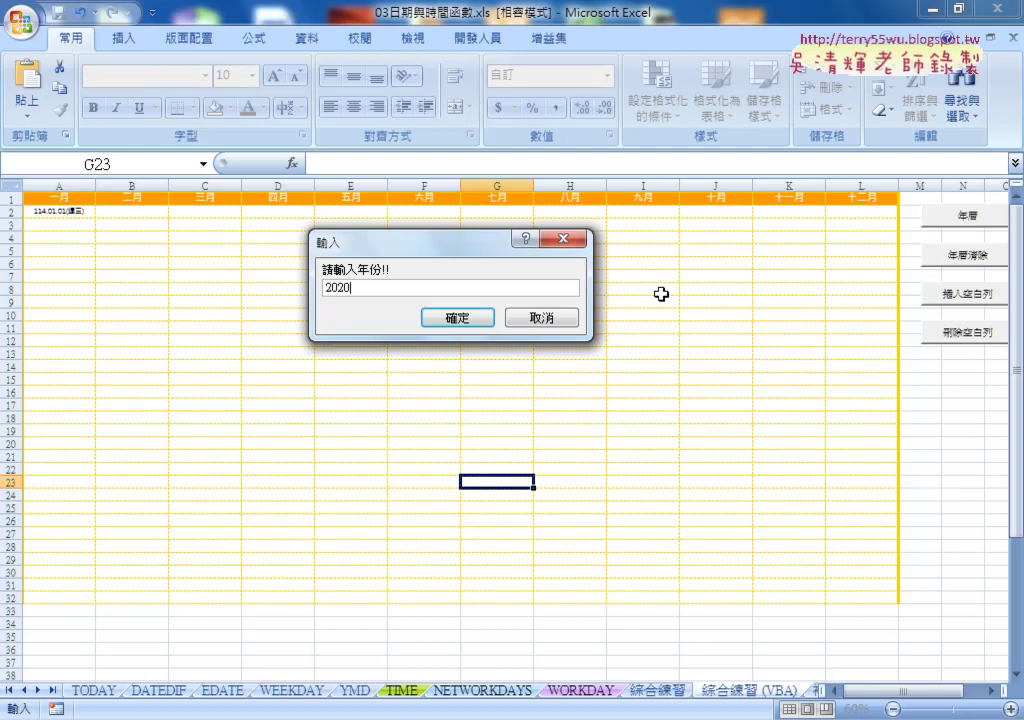
key("Return")
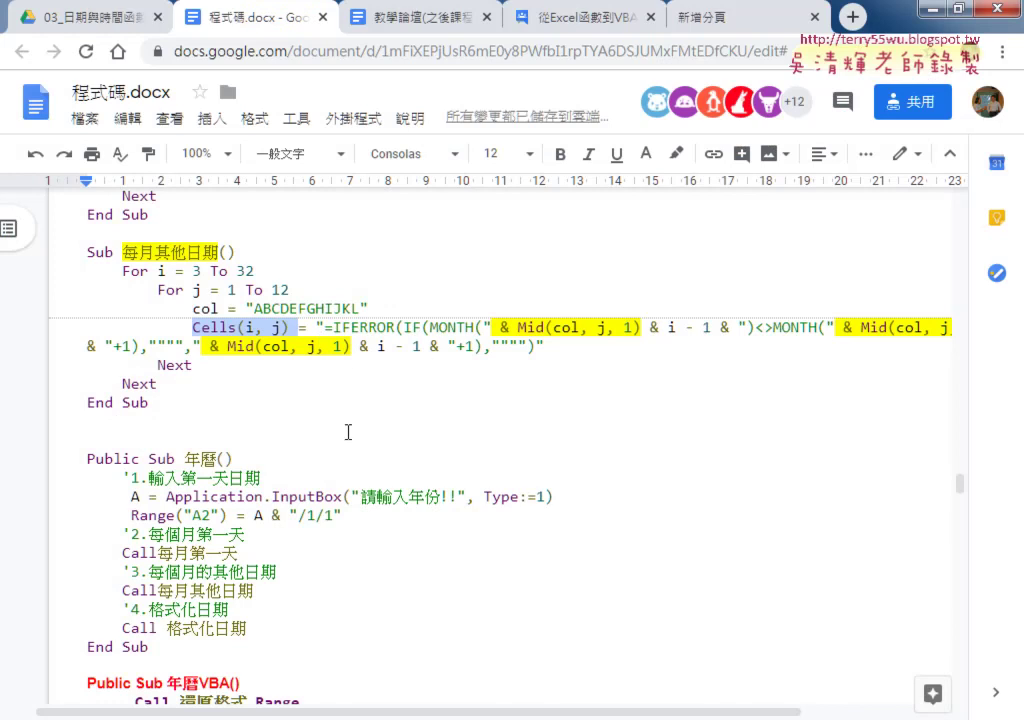
Step: Scroll down to the 年曆VBA macro and highlight its DateAdd in yellow
scroll(348, 432, "down", 1)
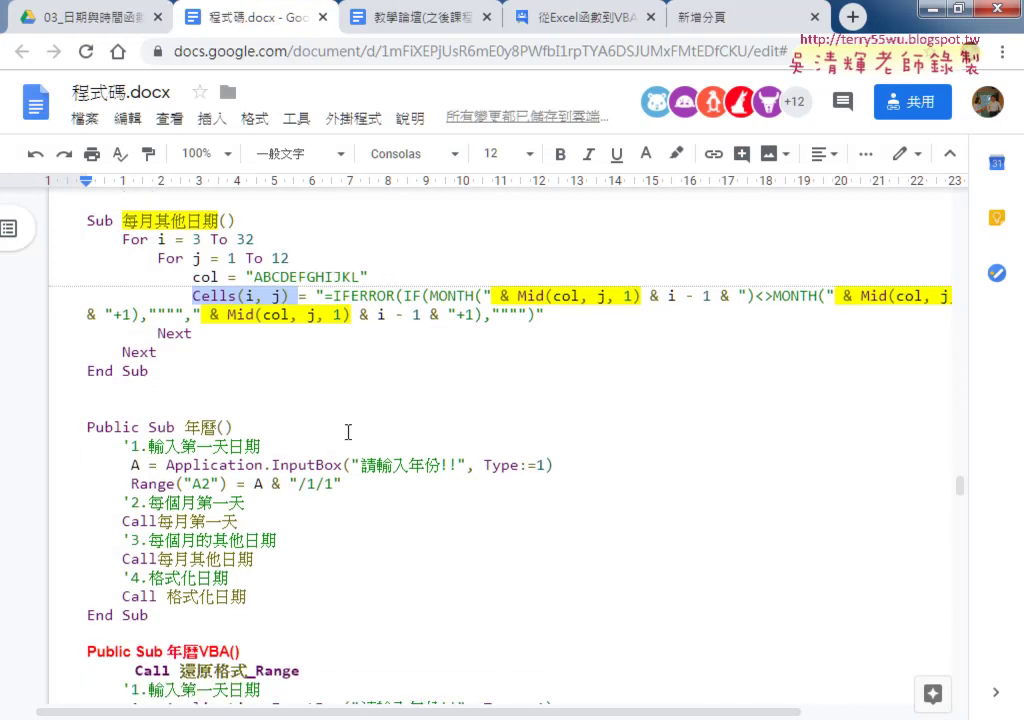
scroll(348, 432, "down", 3)
scroll(348, 432, "down", 1)
scroll(348, 432, "down", 1)
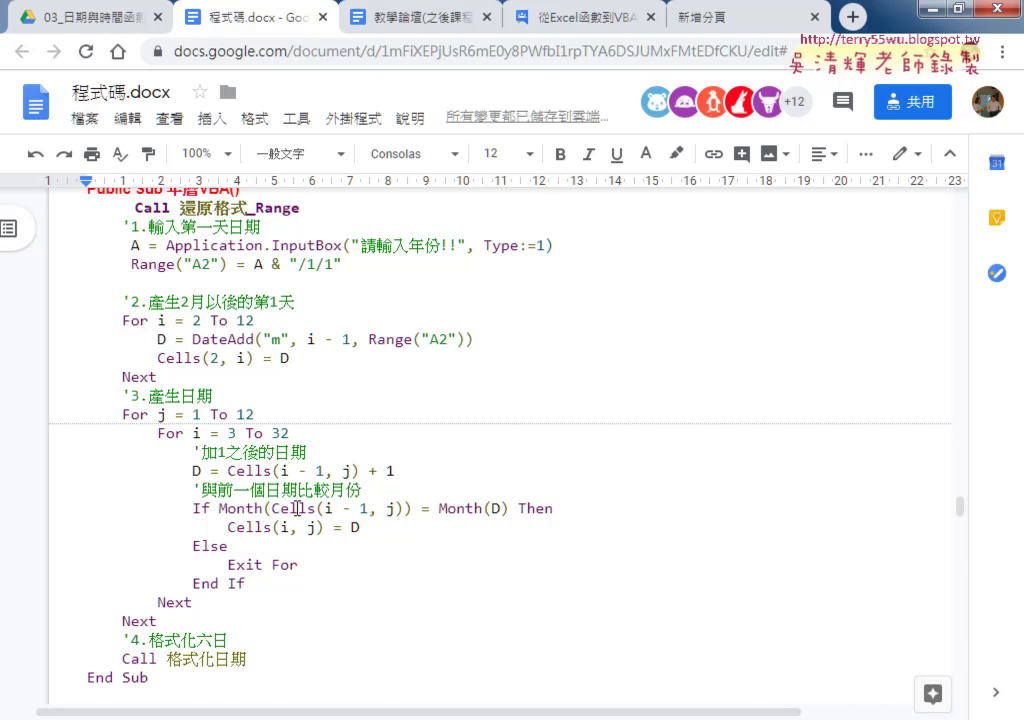
double_click(225, 339)
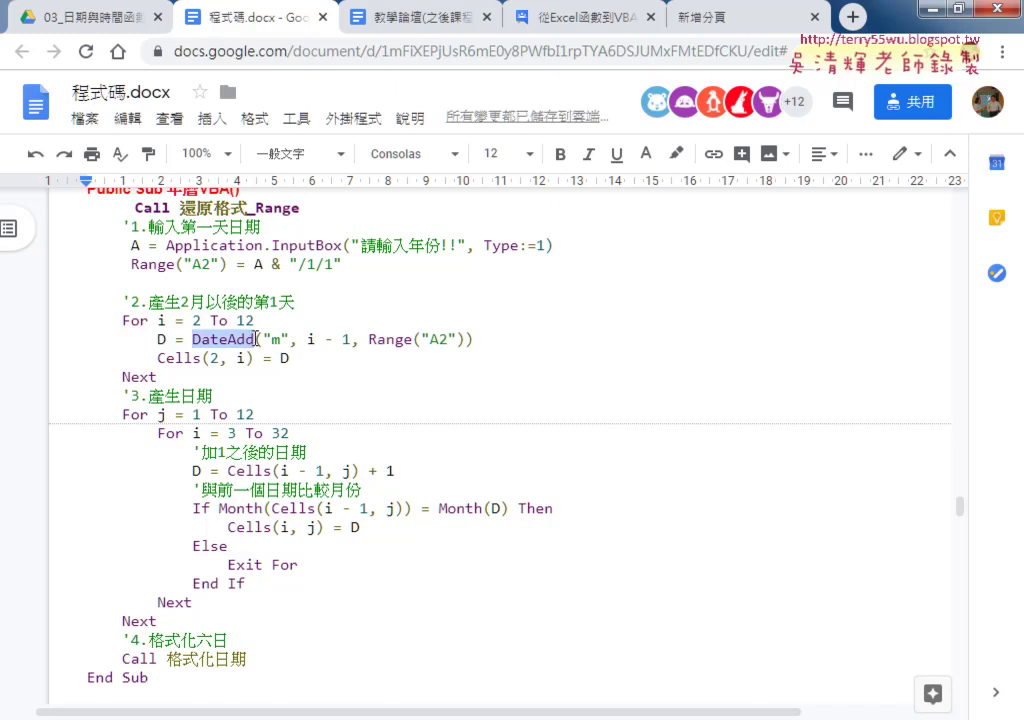
left_click(676, 153)
left_click(749, 246)
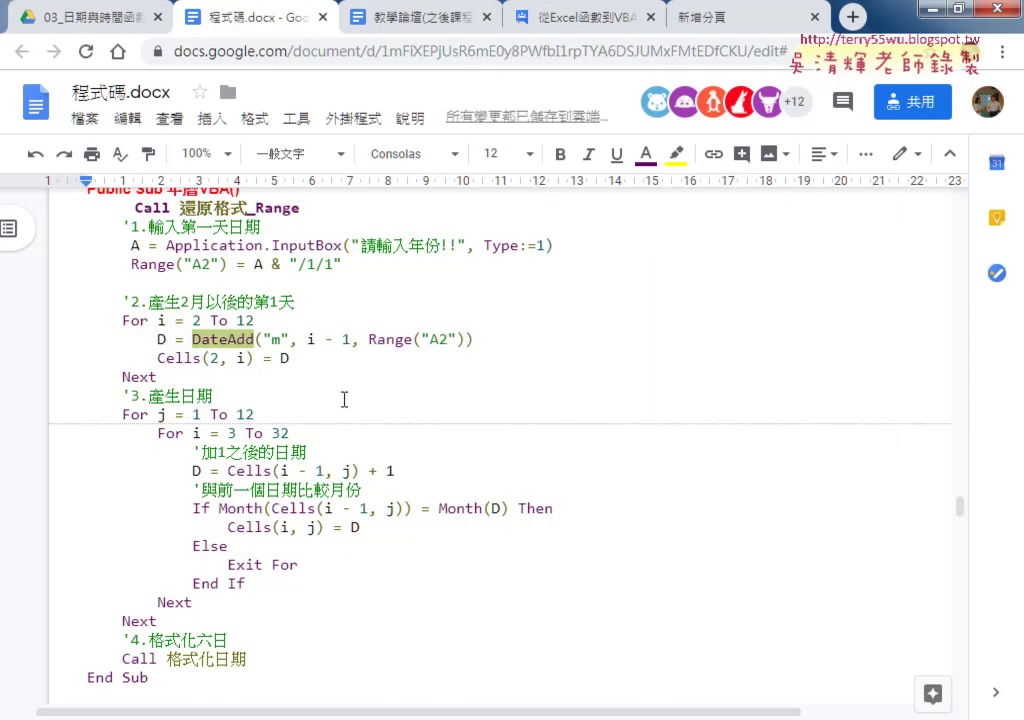
Step: Look over the code further down, then minimize the browser to reach the desktop
scroll(344, 399, "down", 2)
scroll(344, 399, "down", 2)
scroll(344, 399, "down", 2)
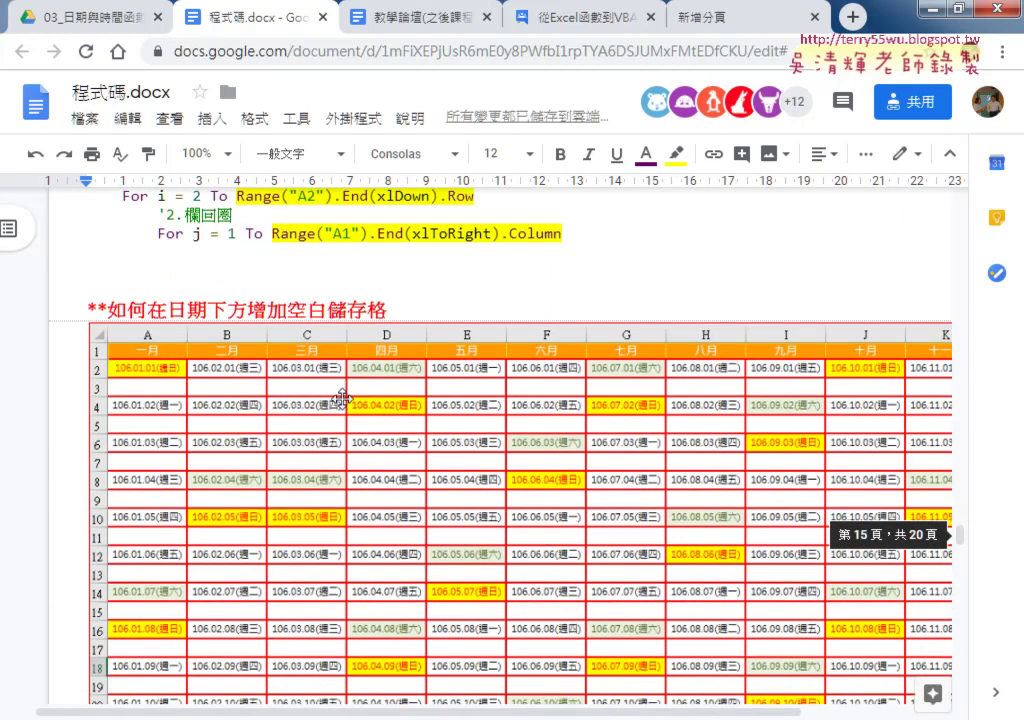
scroll(344, 399, "down", 2)
scroll(344, 399, "up", 2)
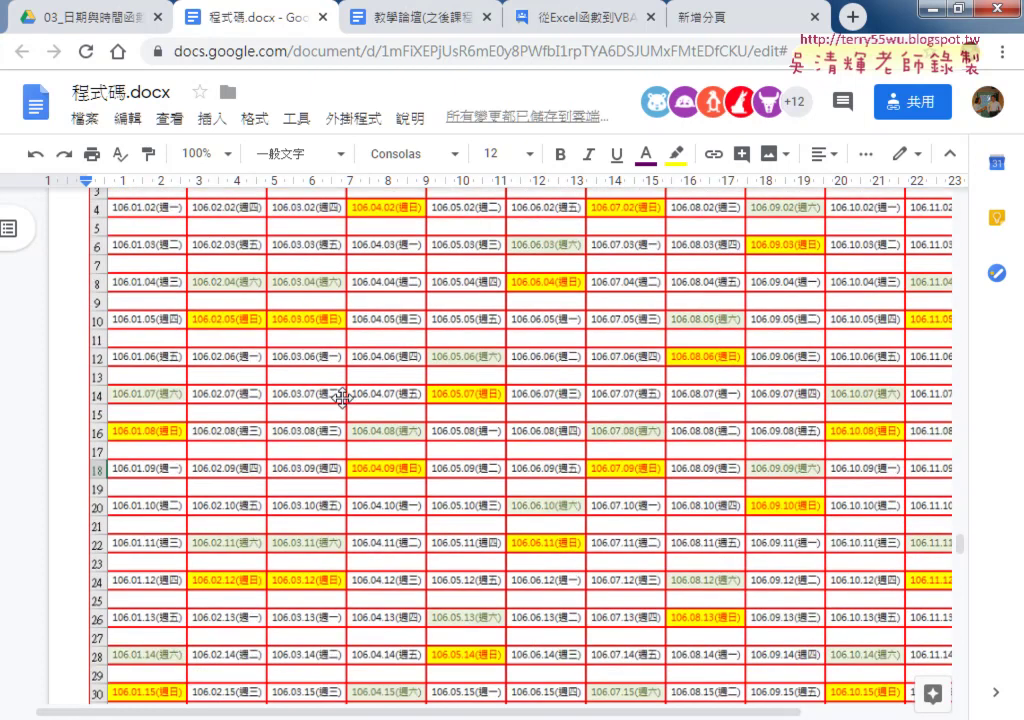
scroll(257, 307, "up", 2)
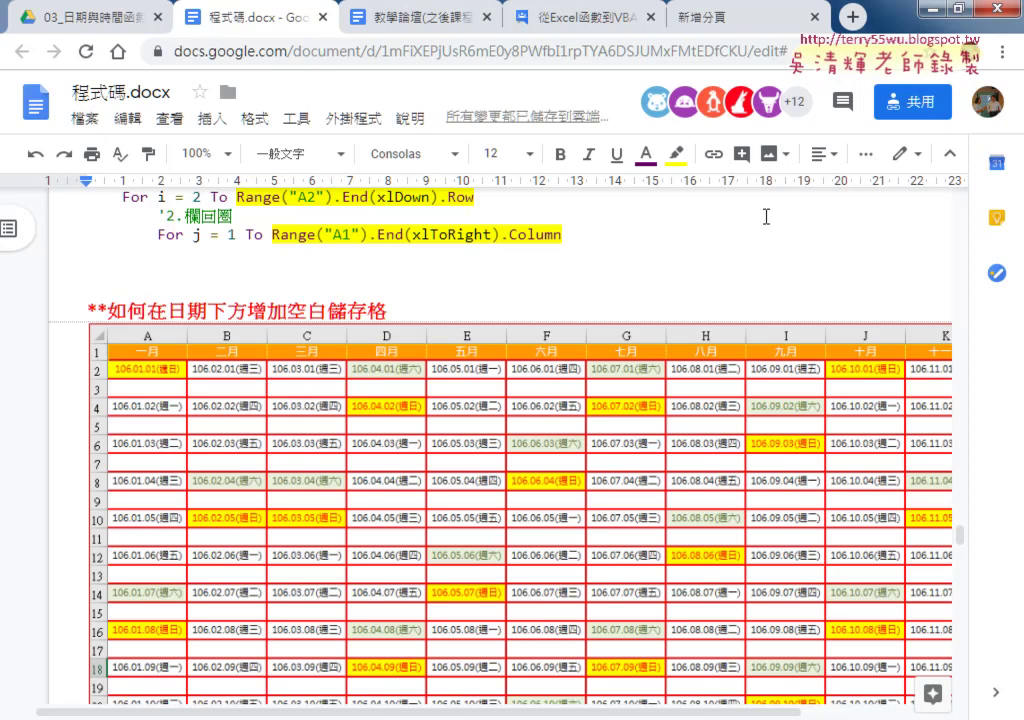
left_click(931, 10)
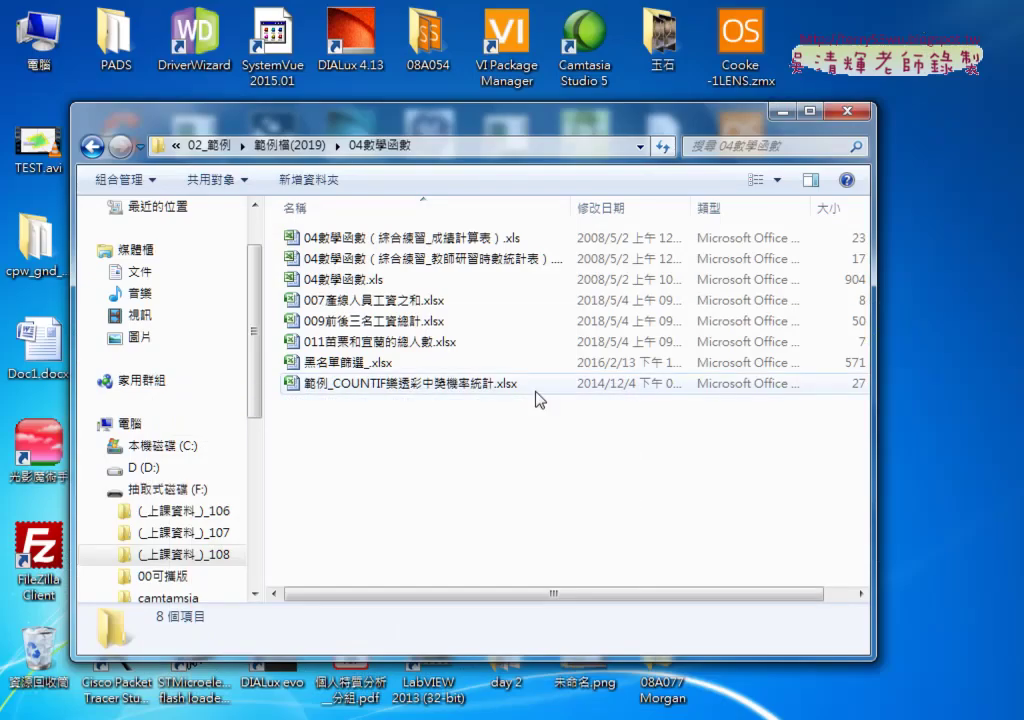
Step: Bring back the calendar workbook, run the 插入空白列 macro and scroll to check the blank rows
key("alt+Tab")
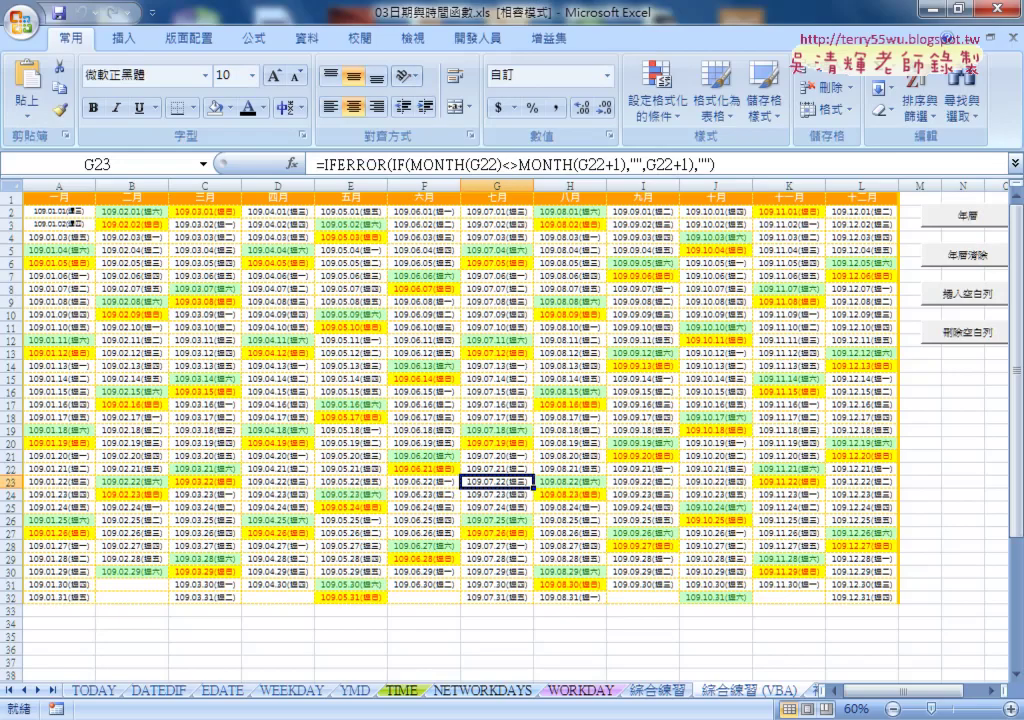
left_click(948, 300)
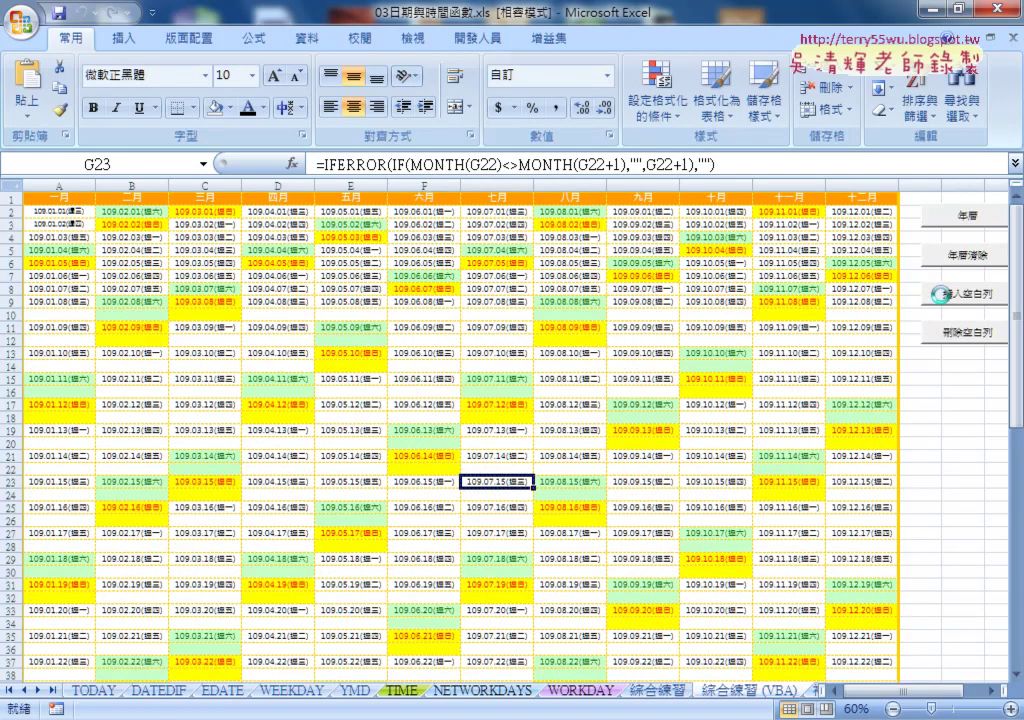
scroll(746, 473, "down", 1)
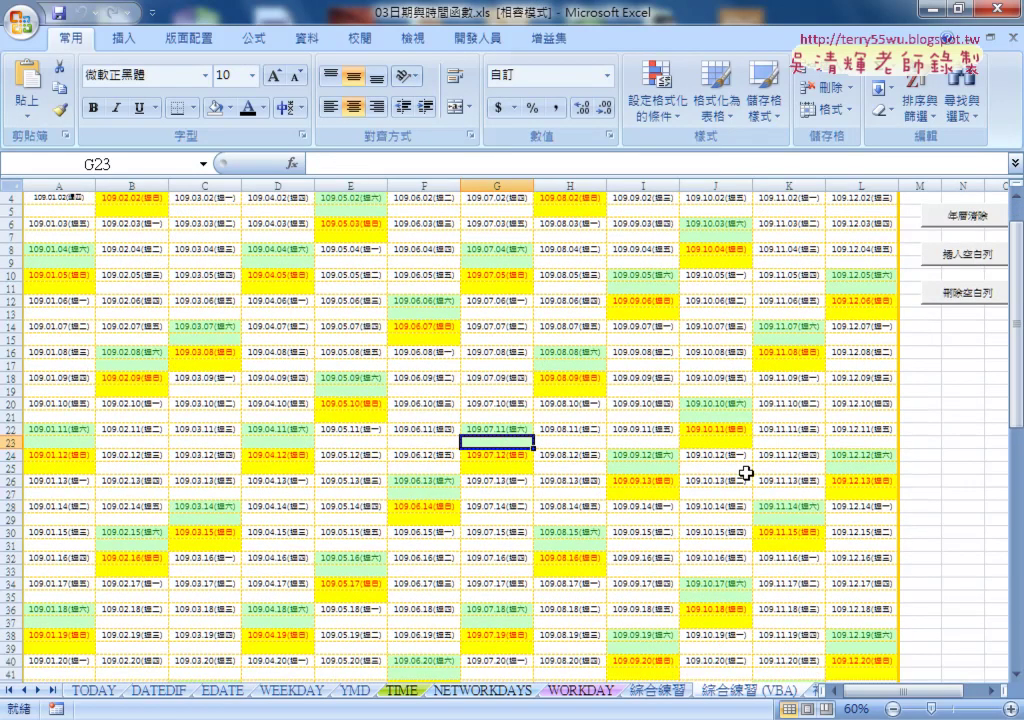
scroll(746, 473, "down", 3)
scroll(746, 473, "down", 2)
scroll(746, 473, "down", 4)
scroll(746, 473, "down", 1)
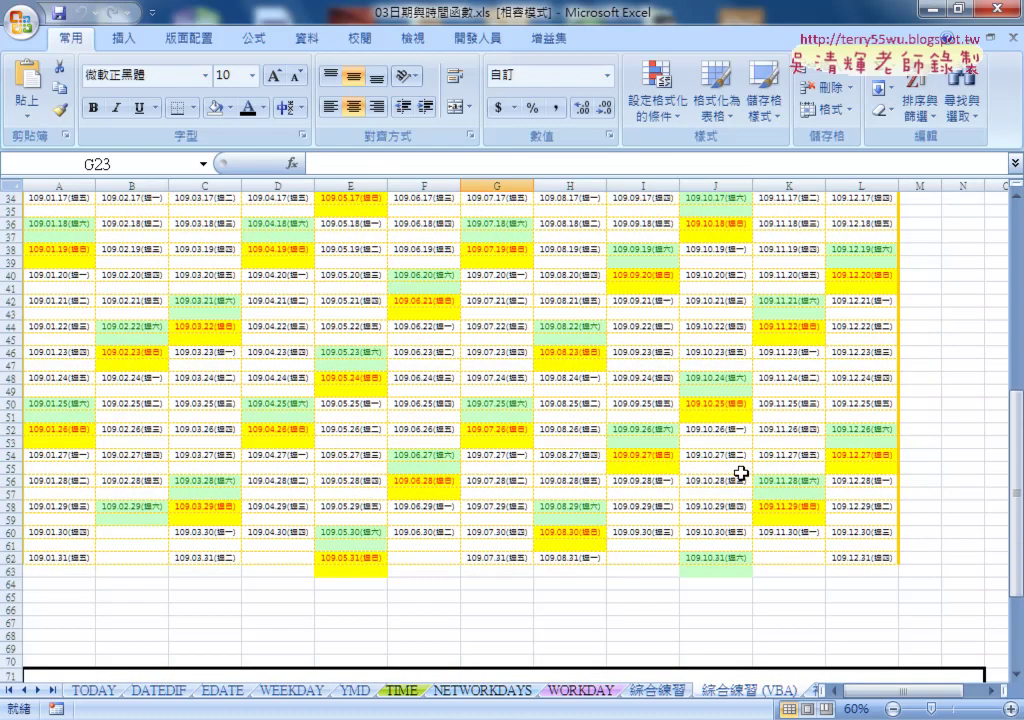
scroll(549, 416, "up", 3)
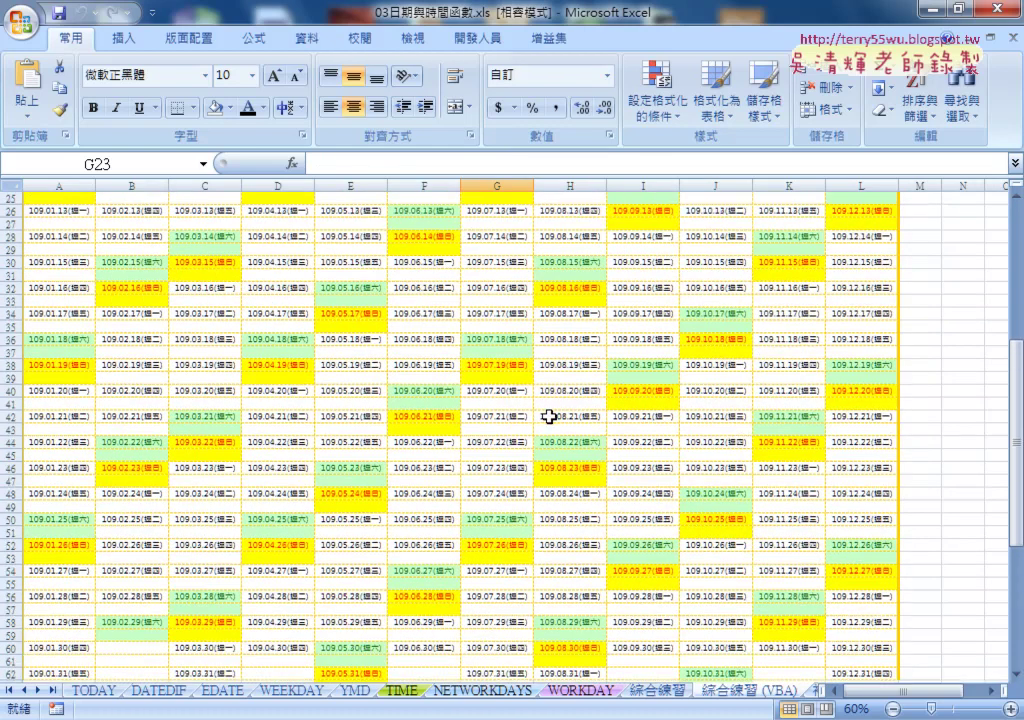
scroll(958, 315, "up", 3)
scroll(944, 274, "up", 2)
scroll(912, 290, "up", 2)
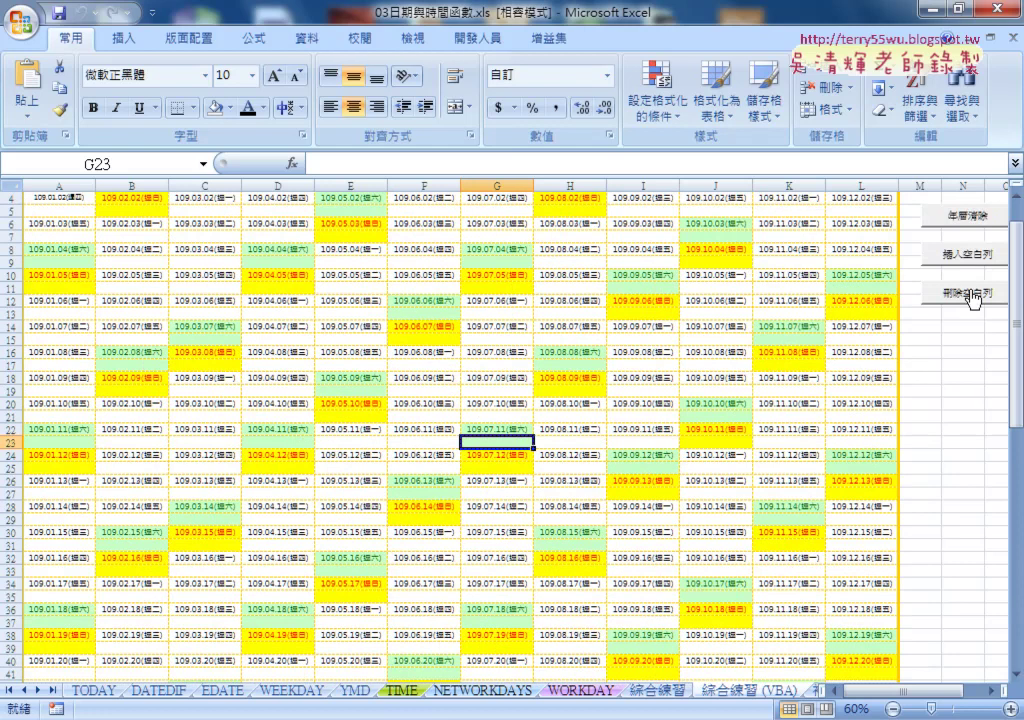
Step: Run 刪除空白列 to remove the blank rows, then compare rows 32 and 33
left_click(971, 297)
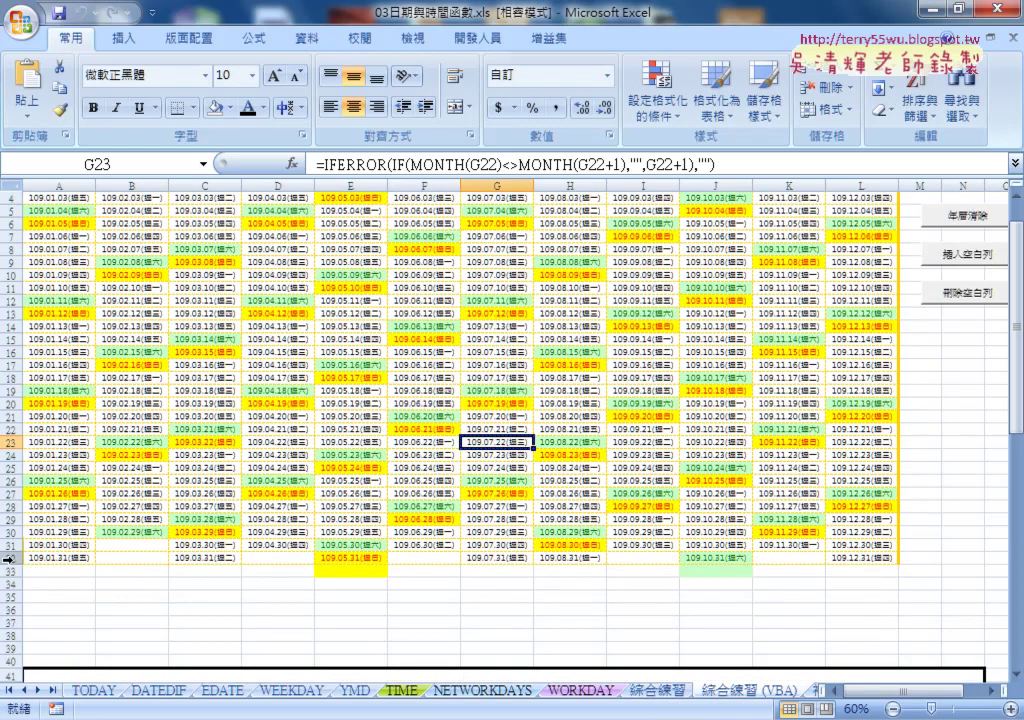
left_click(9, 561)
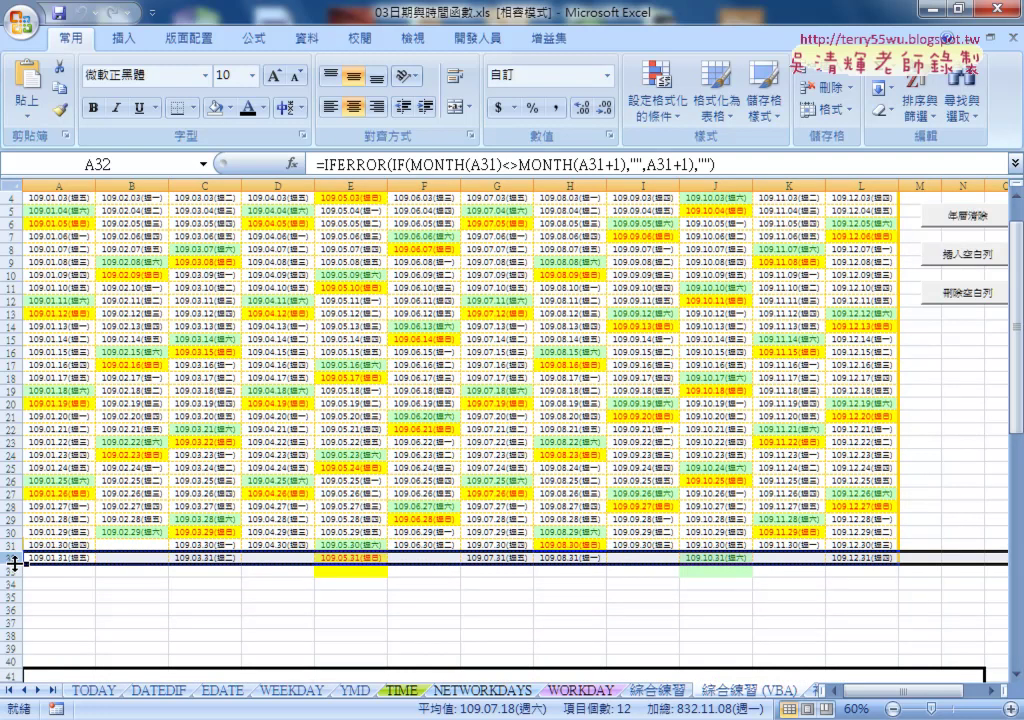
left_click(9, 571)
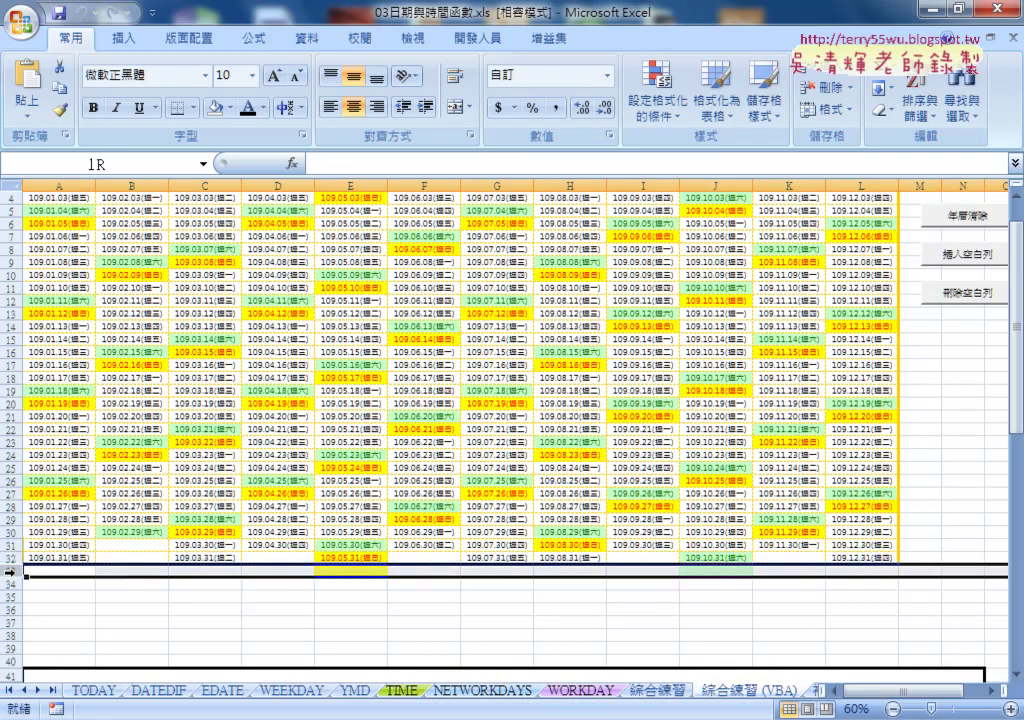
left_click(9, 561)
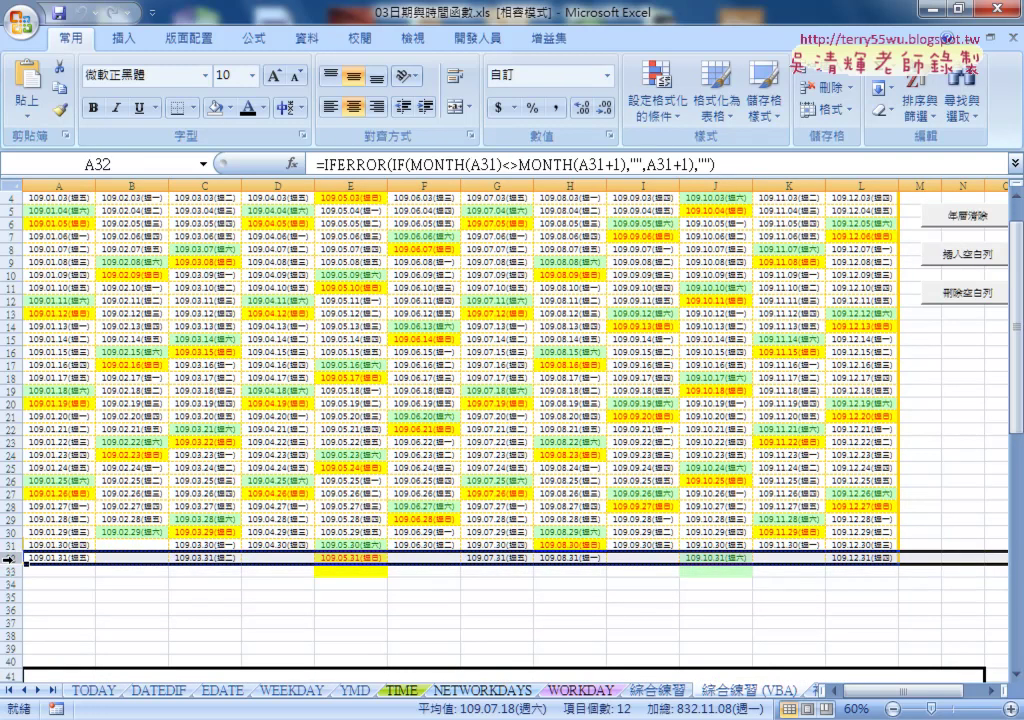
left_click(9, 571)
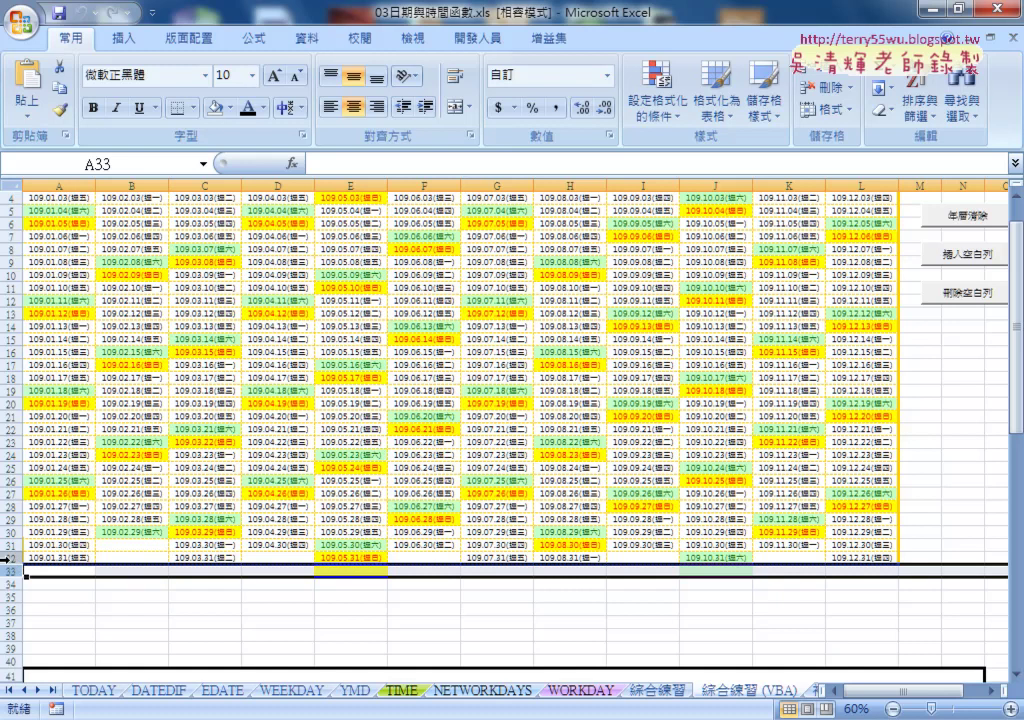
Step: Insert a blank row above row 32, then undo it
left_click(12, 561)
right_click(12, 561)
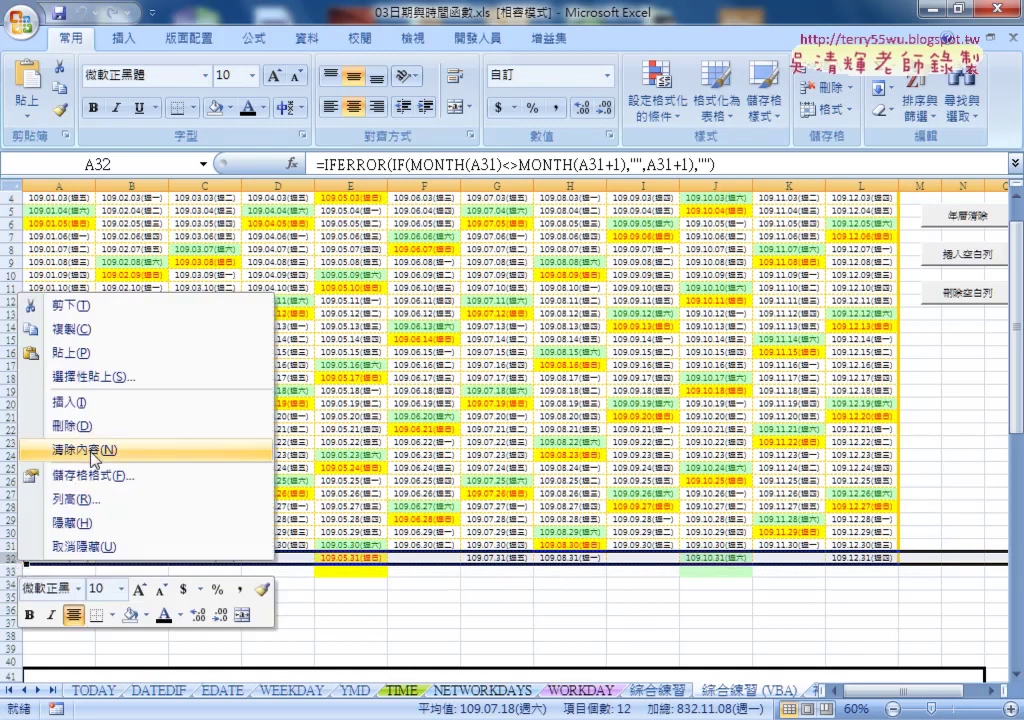
left_click(85, 400)
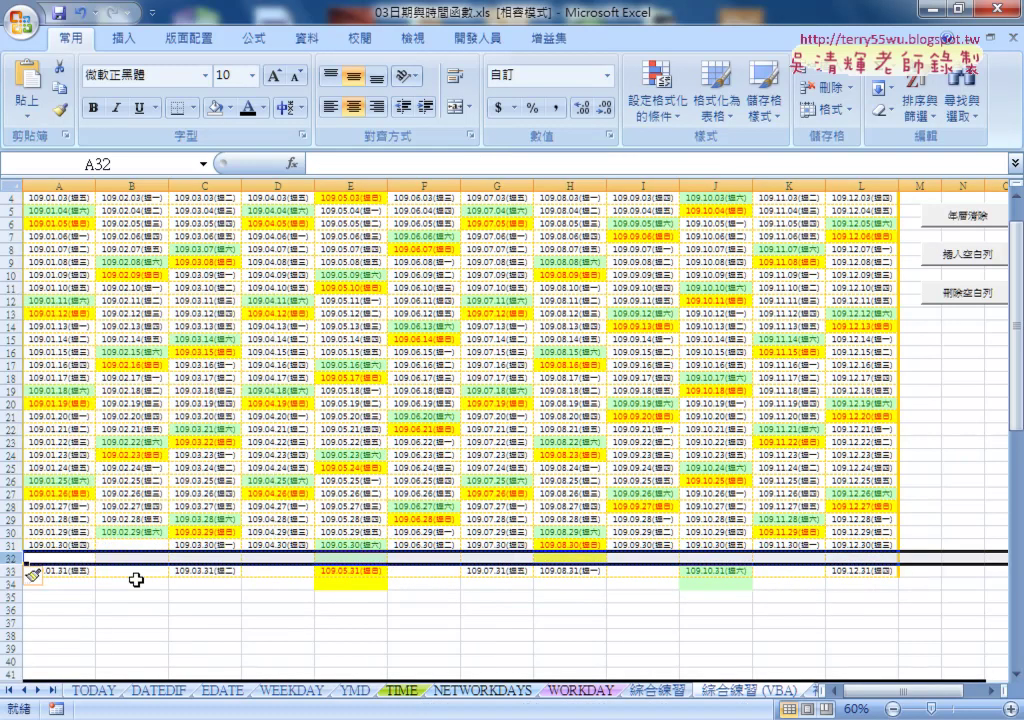
key("ctrl+z")
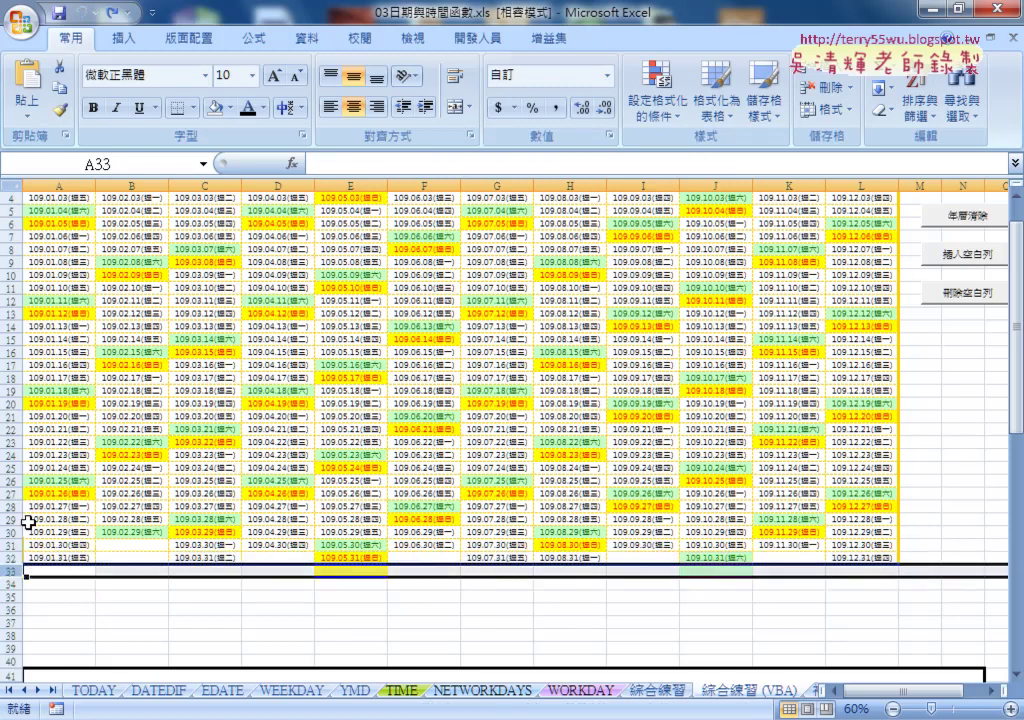
scroll(18, 414, "up", 1)
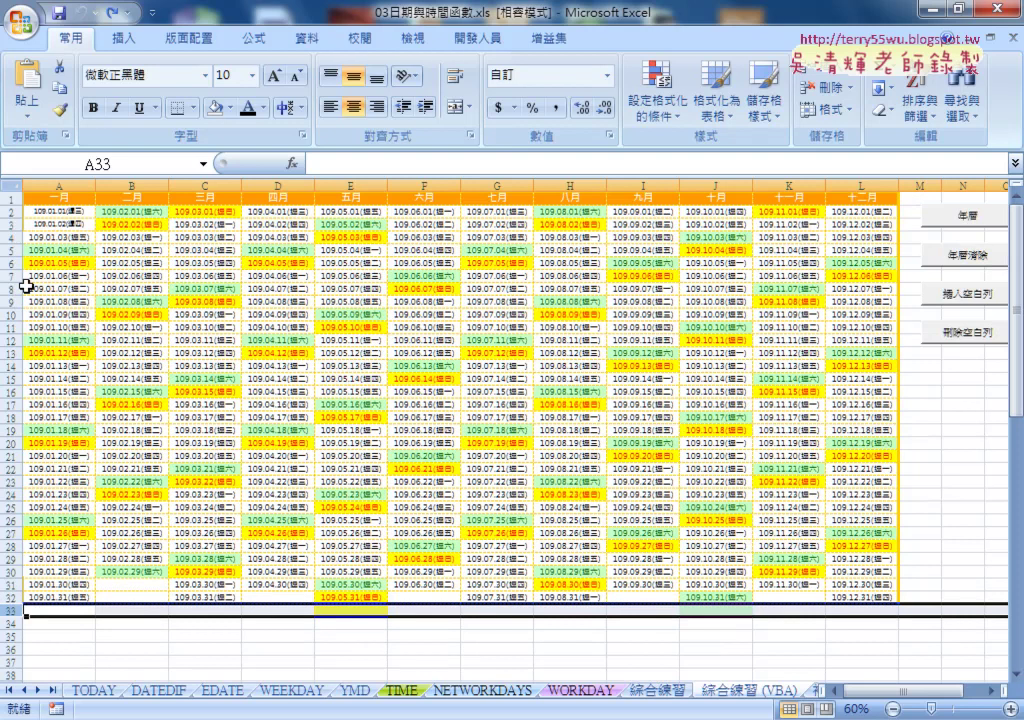
left_click(12, 211)
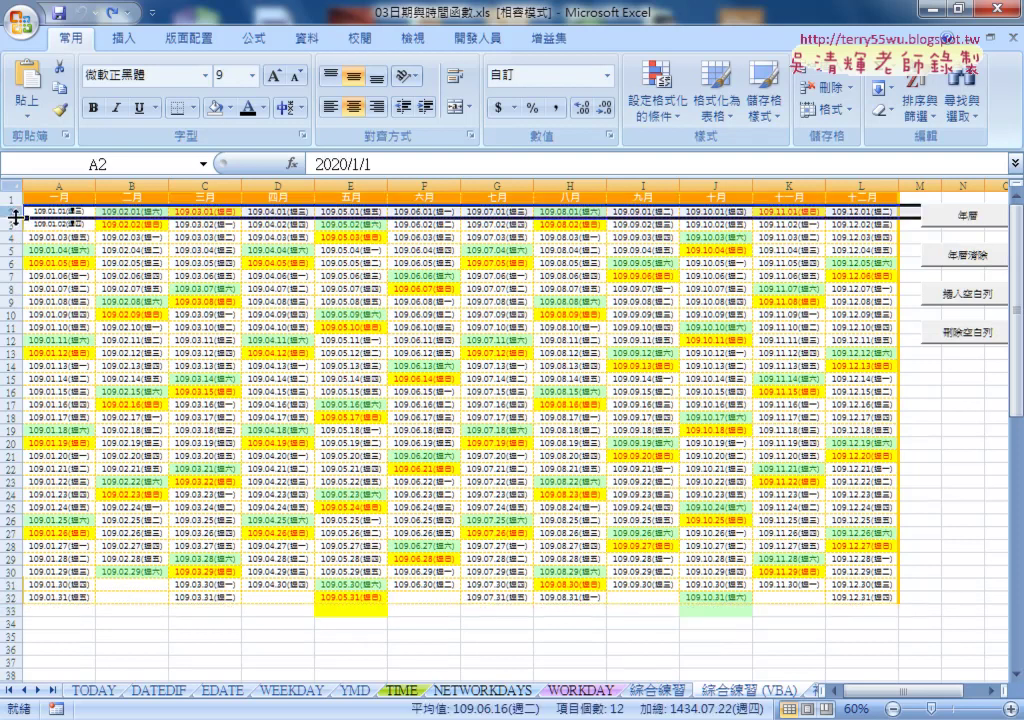
left_click(12, 224)
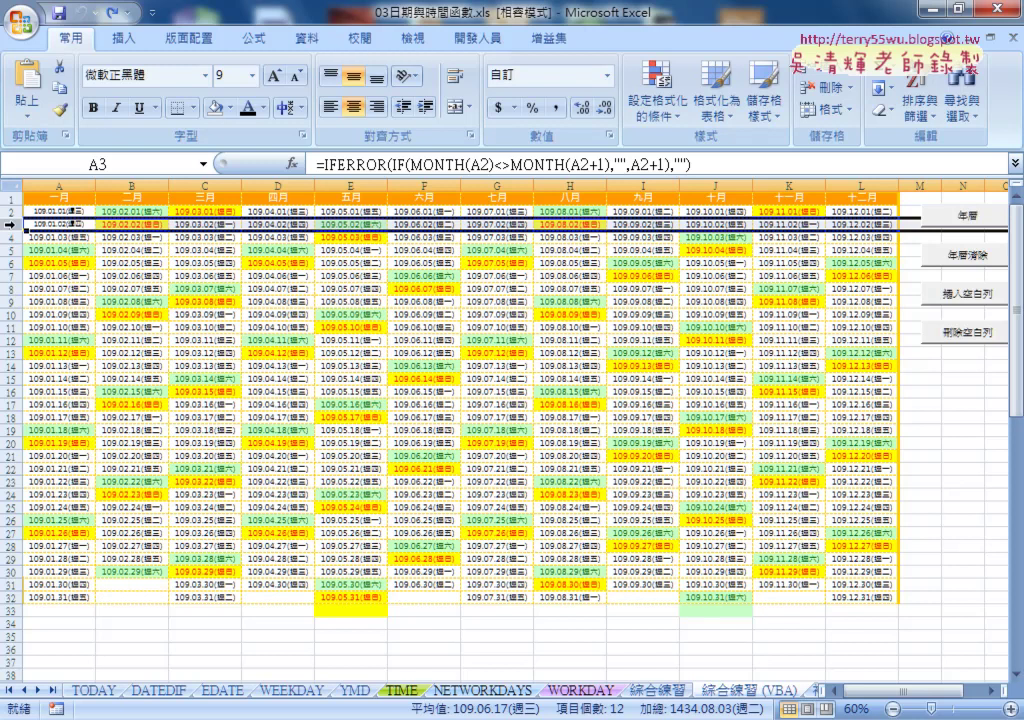
left_click(12, 610)
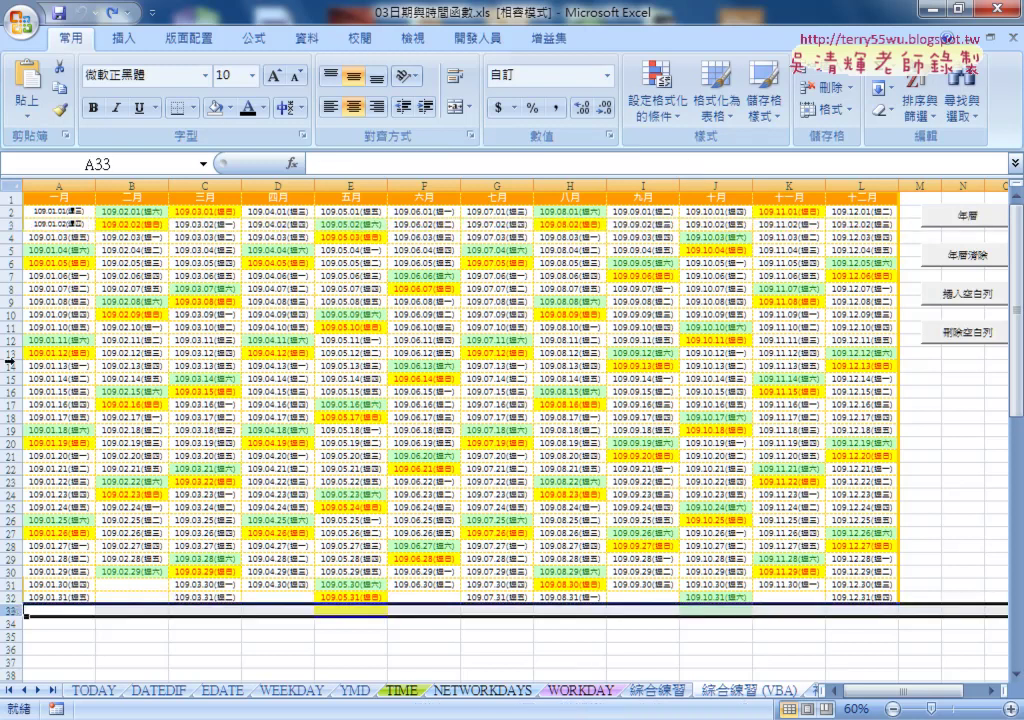
left_click(11, 226)
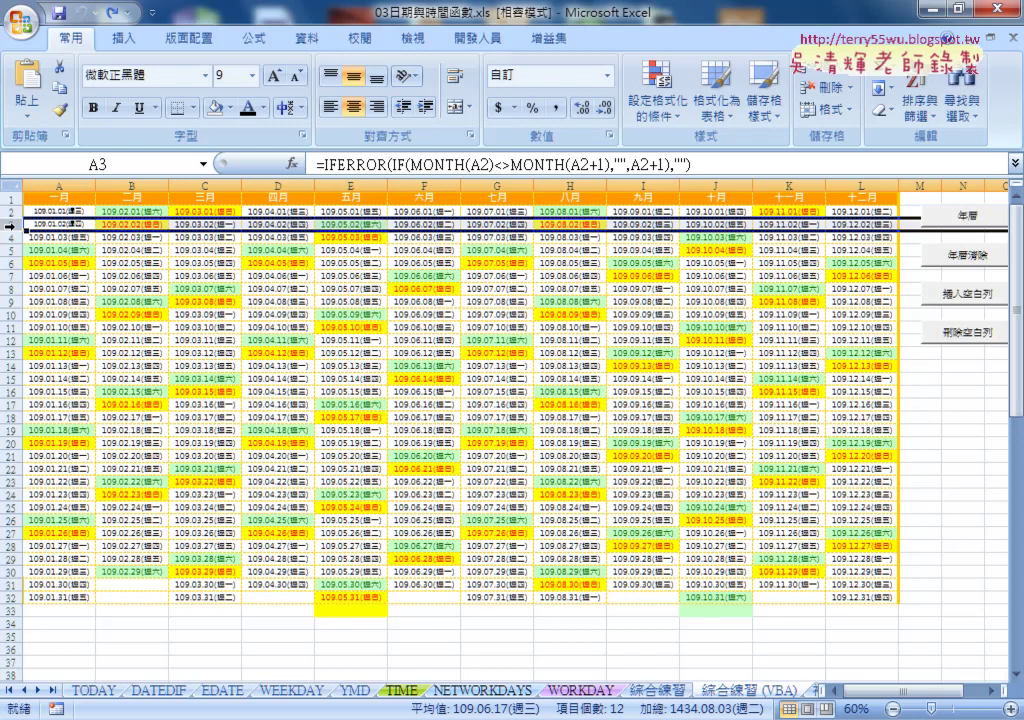
left_click(8, 611)
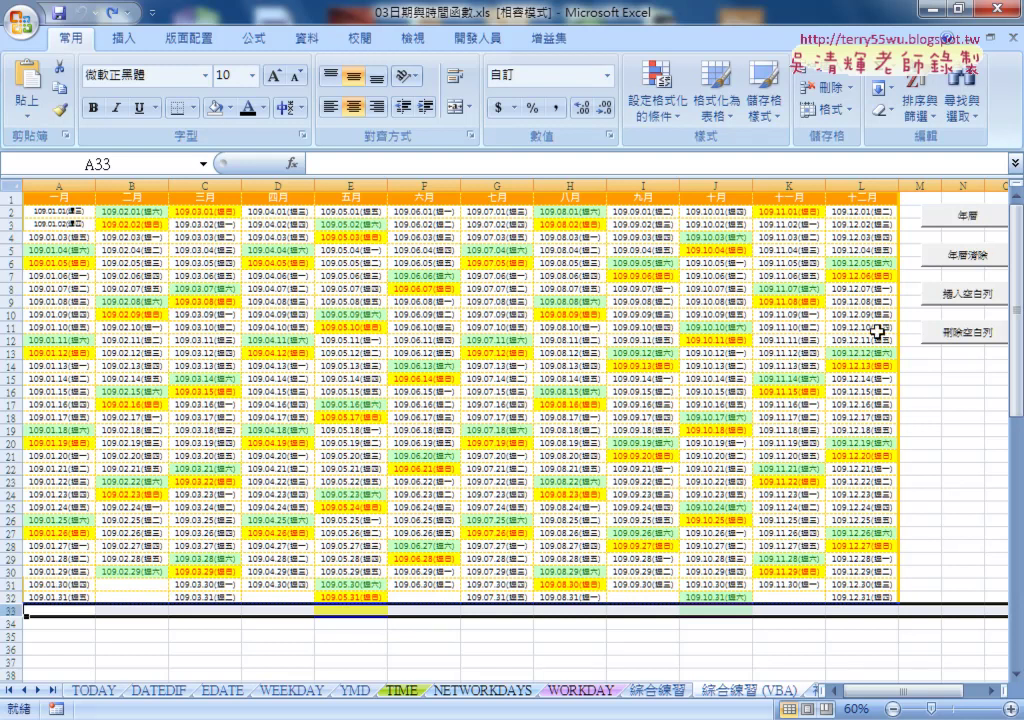
Step: Open the 插入空白列 macro's code from its button and delete the existing loop
right_click(963, 308)
left_click(866, 459)
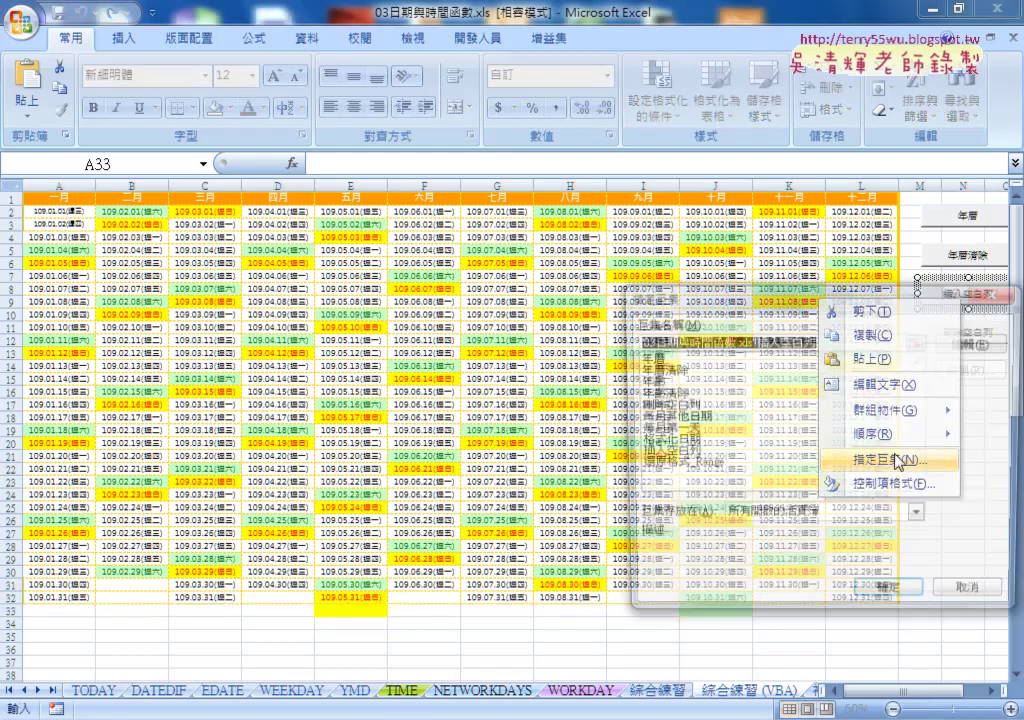
left_click(976, 342)
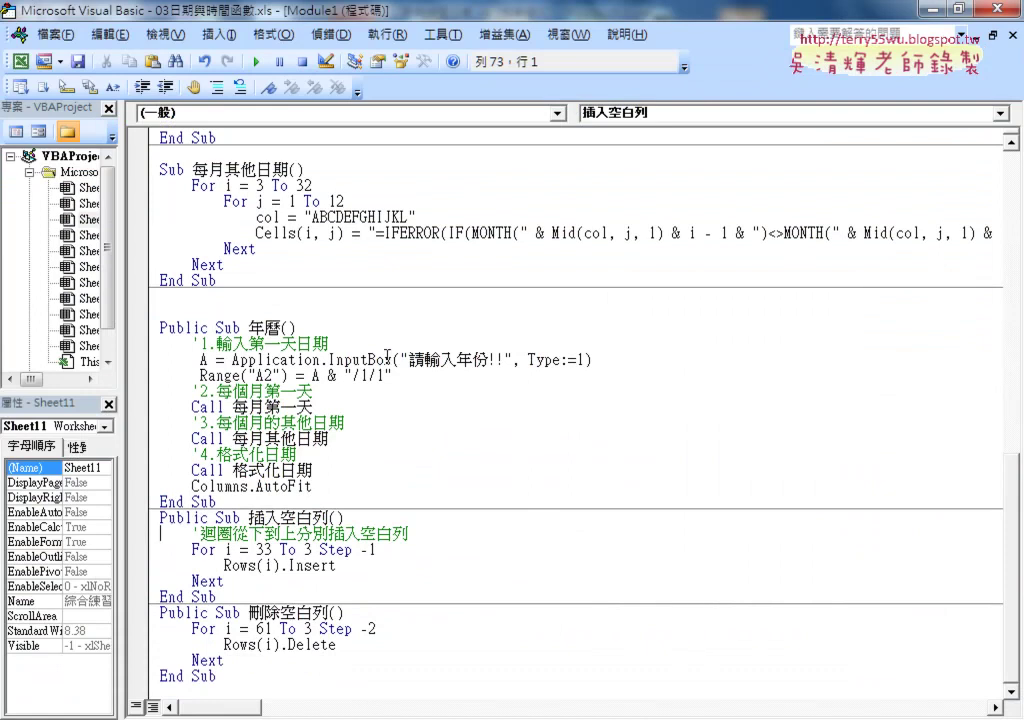
left_click_drag(249, 517, 312, 517)
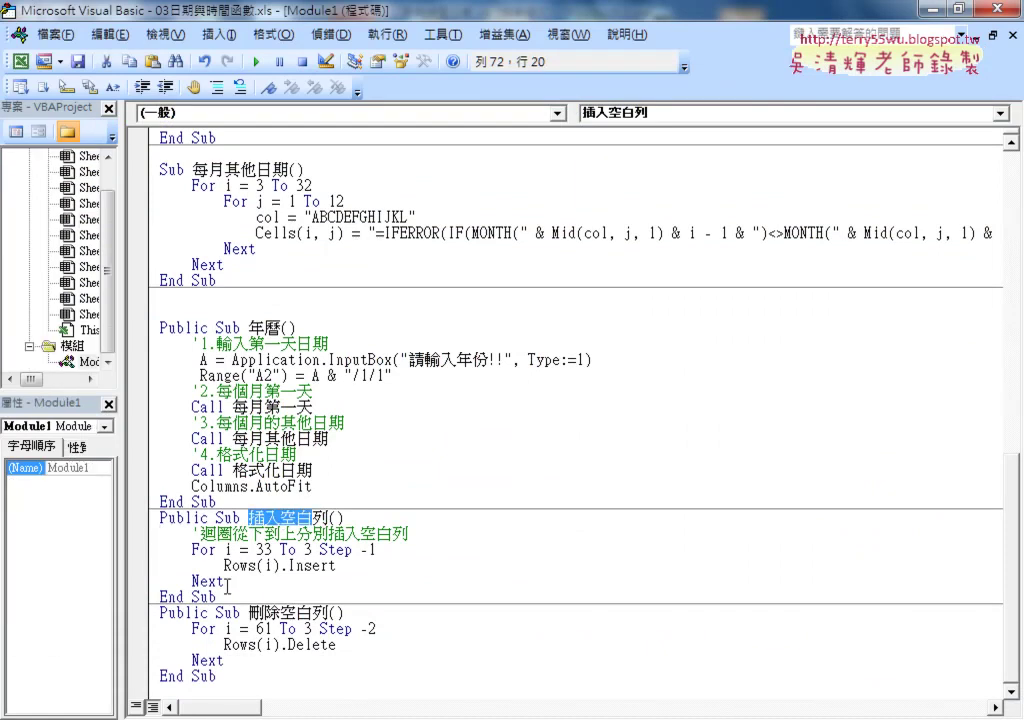
left_click_drag(224, 581, 148, 537)
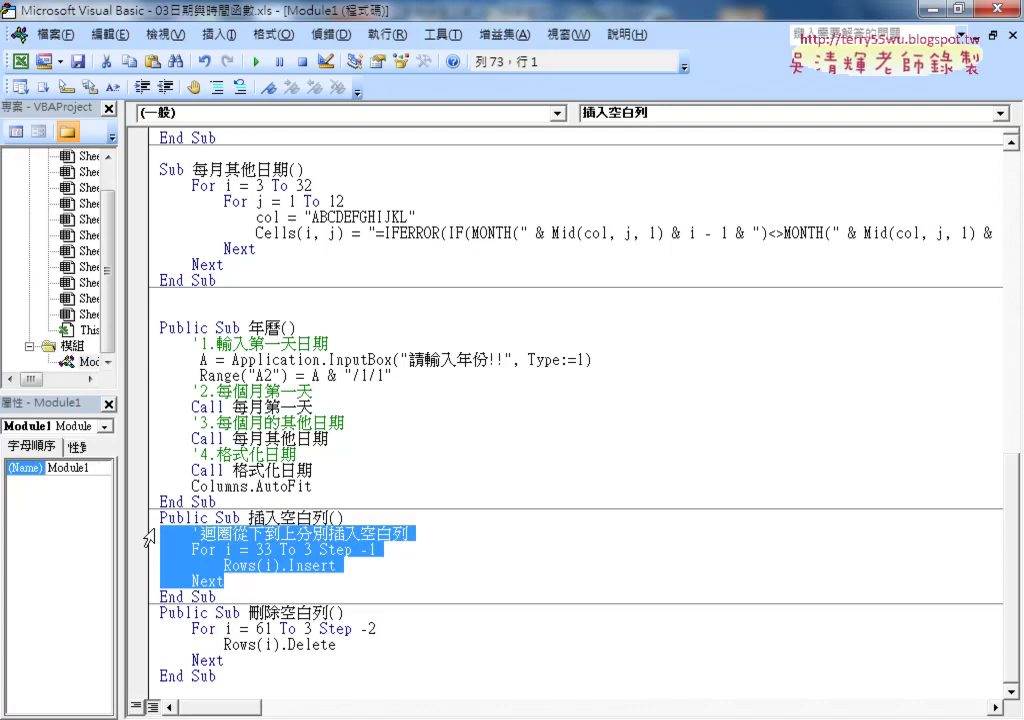
key("Delete")
Step: Write an empty For i = 33 To 3 Step -1 … Next loop with an indented body line
key("Tab")
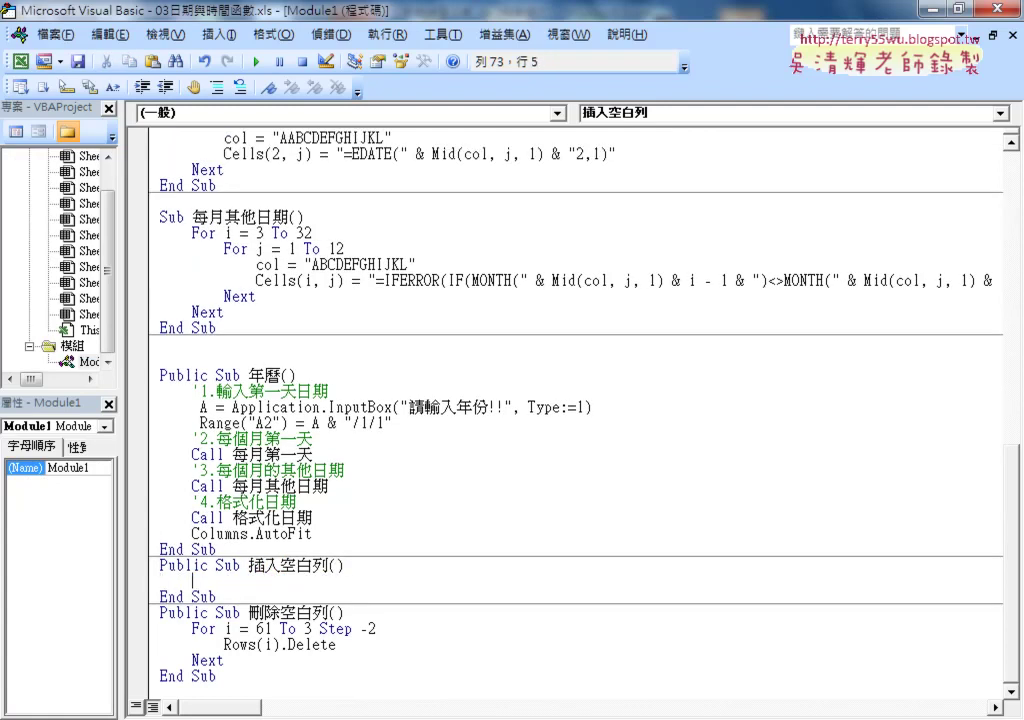
type("for ")
type("i")
type("=33 ")
type("to ")
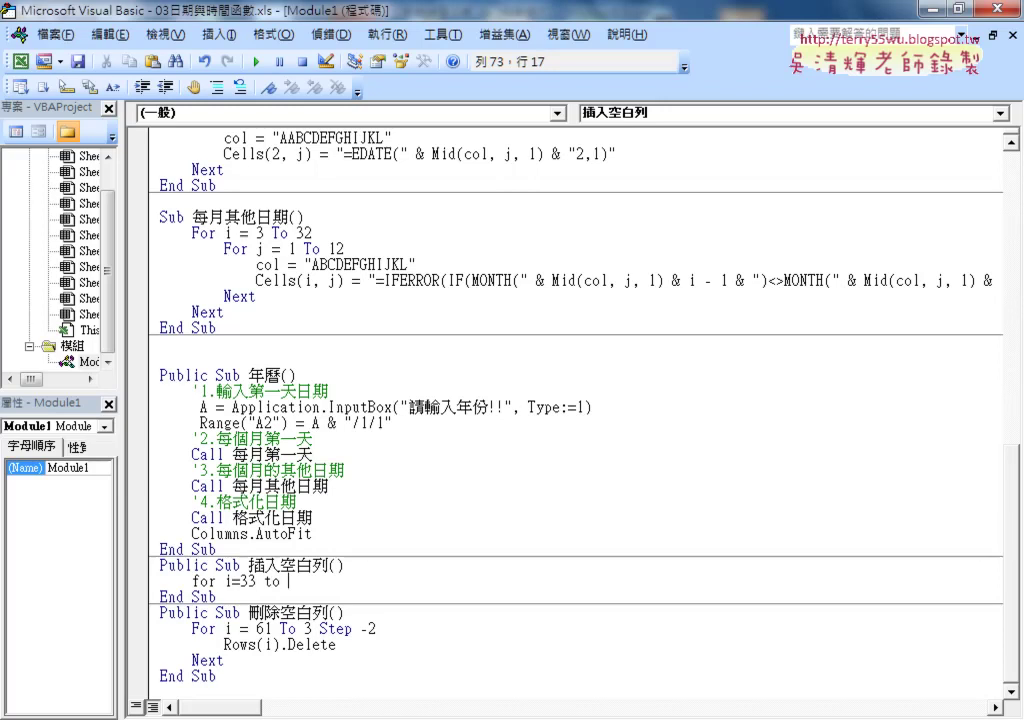
type("3")
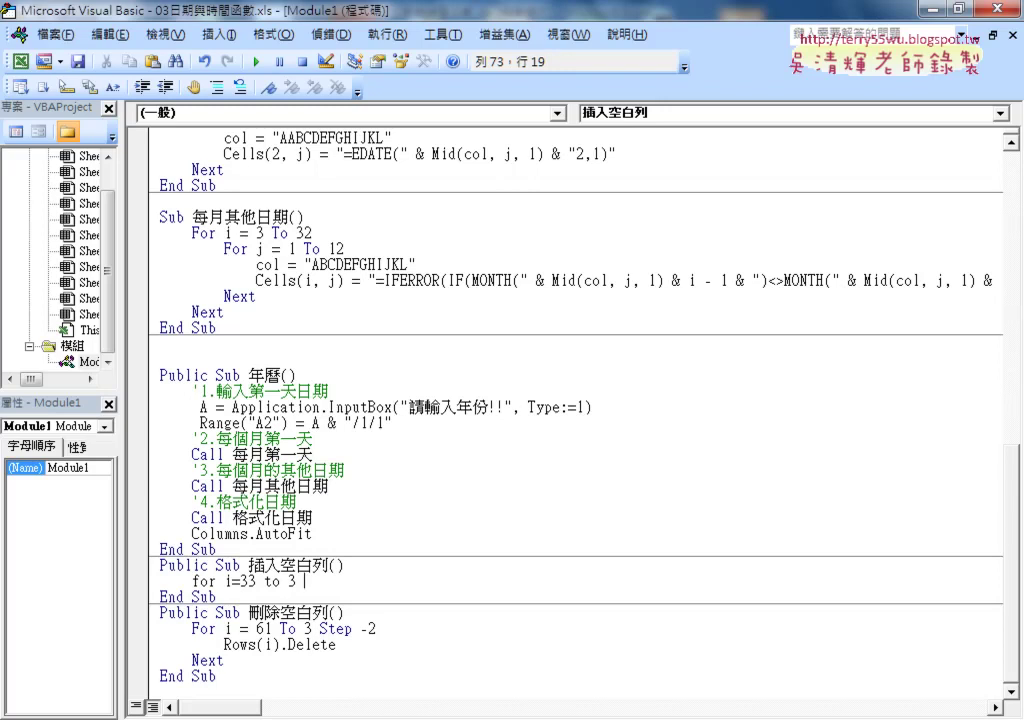
type("step ")
type("1")
key("BackSpace")
type("-1")
key("Return")
key("Return")
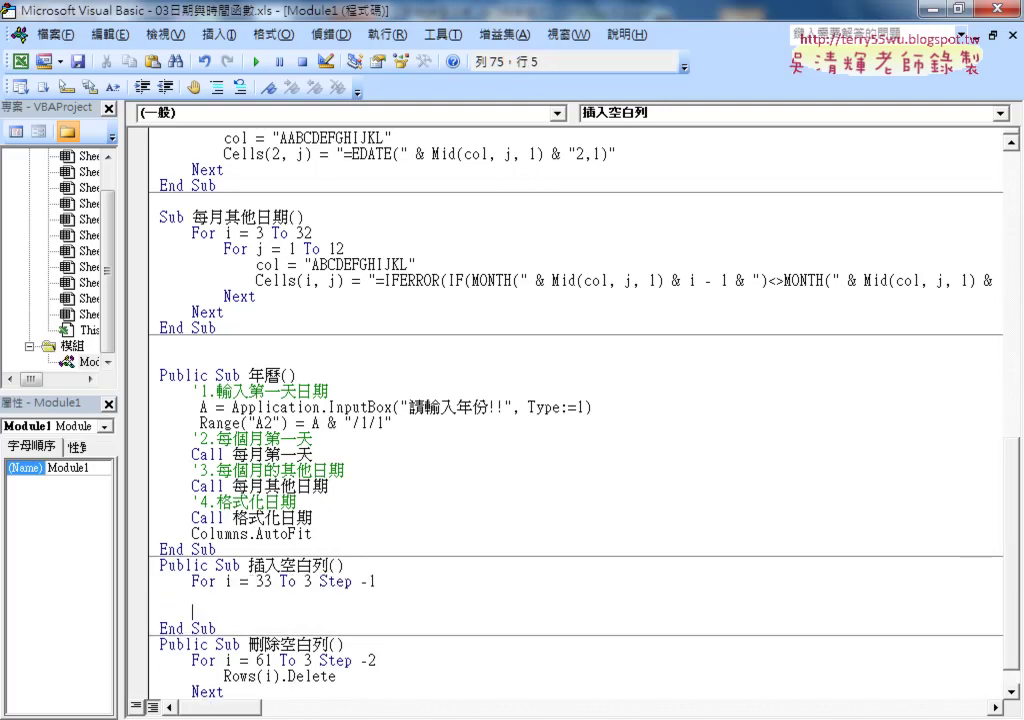
type("next")
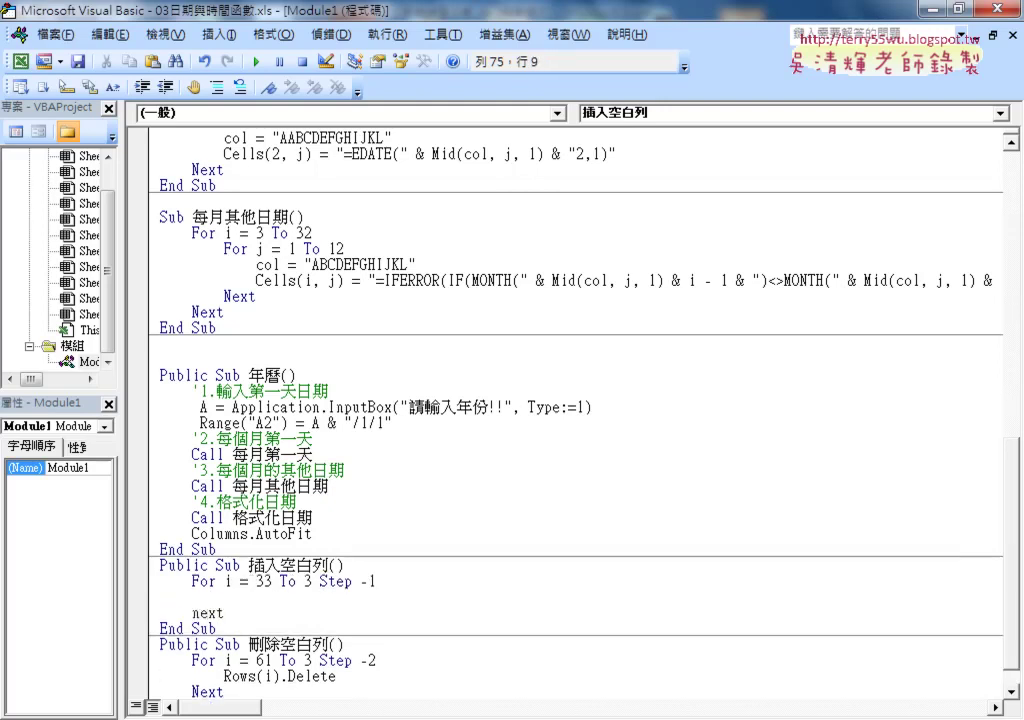
key("Up")
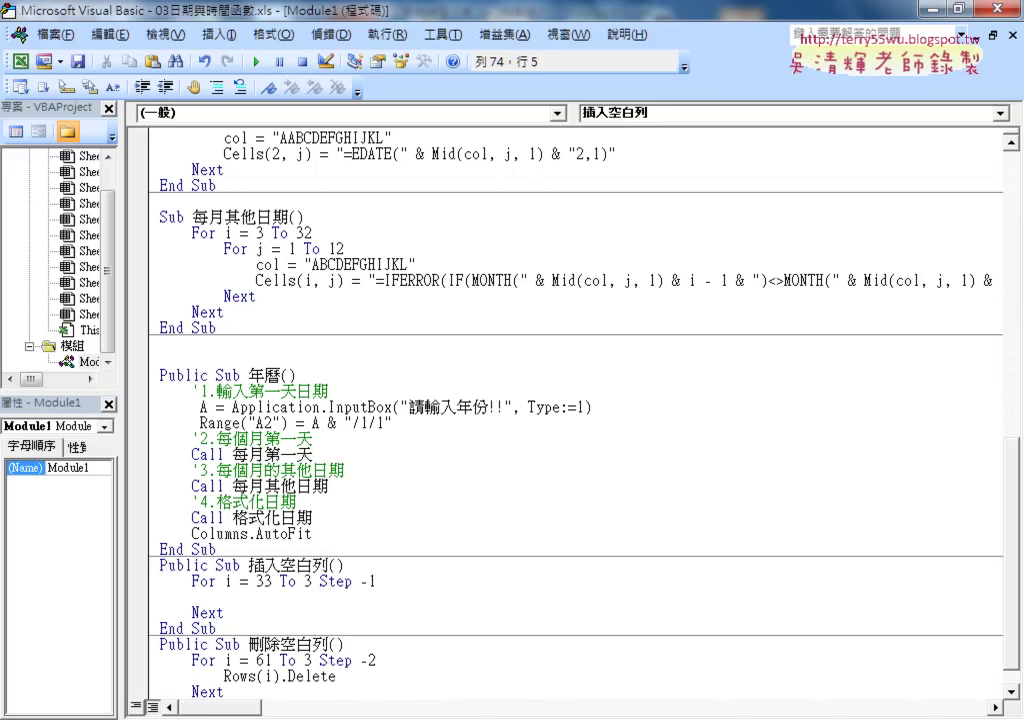
key("Tab")
Step: Shrink and move the editor aside so the worksheet shows behind it
double_click(204, 12)
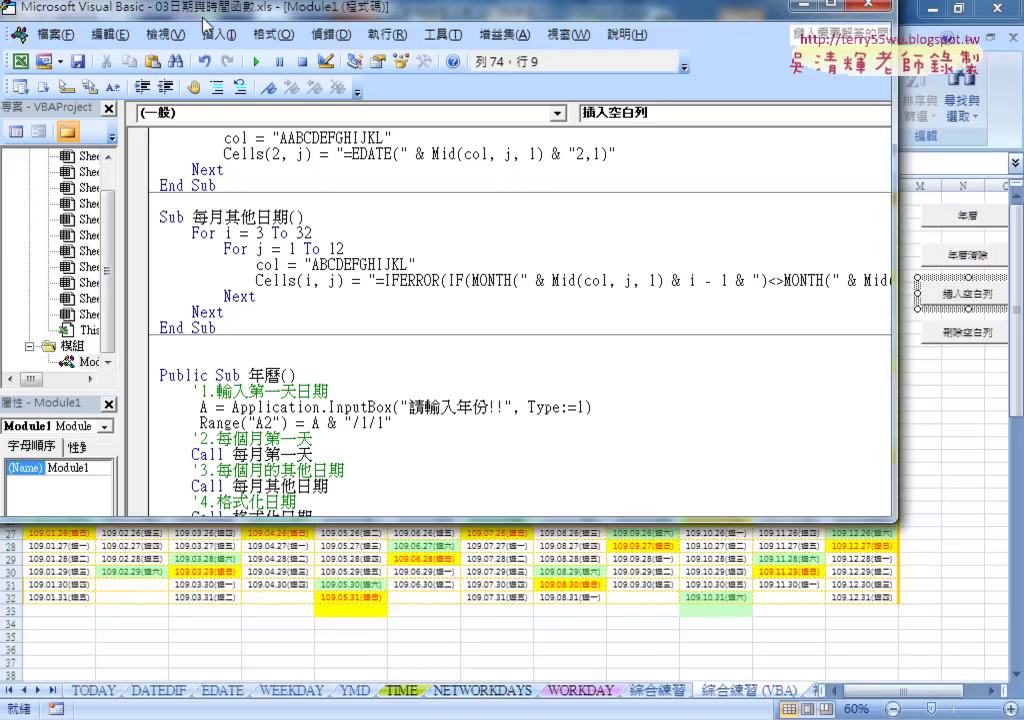
left_click_drag(204, 20, 399, 62)
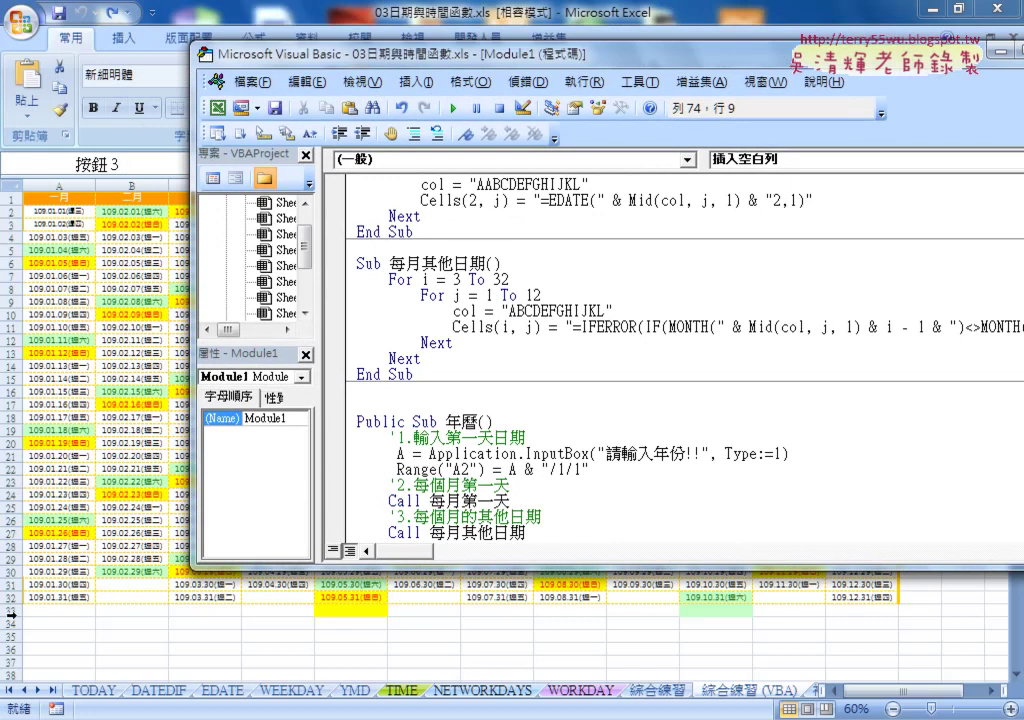
scroll(430, 354, "down", 1)
scroll(444, 352, "down", 4)
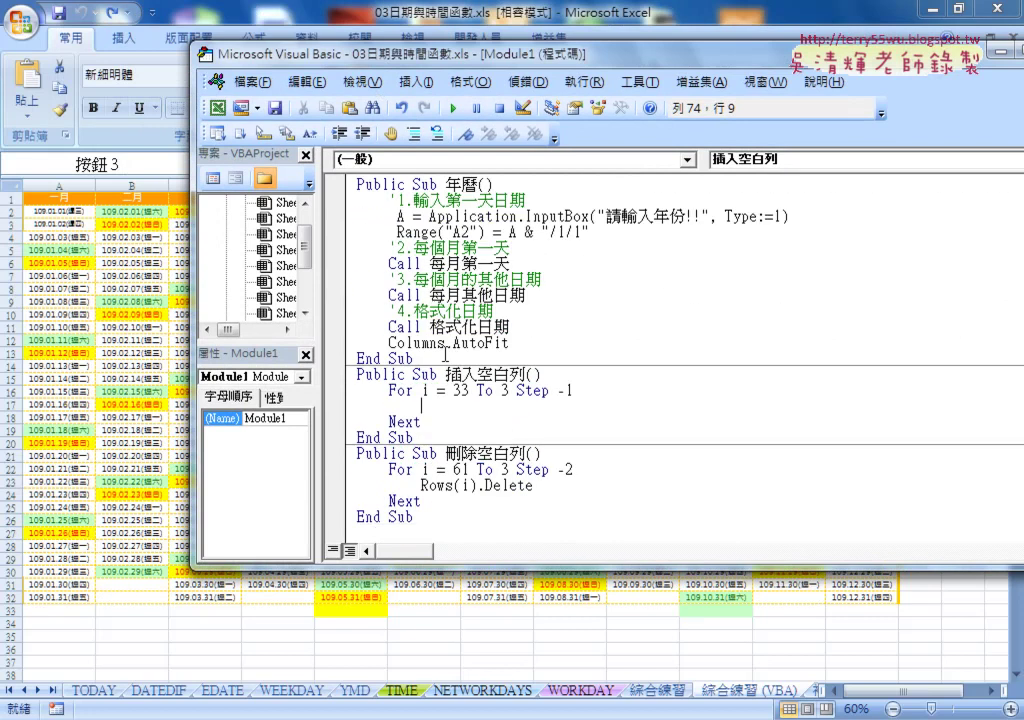
Step: Add Rows(i).Insert inside the loop and run the 插入空白列 macro
type("r")
type("ows")
type("(")
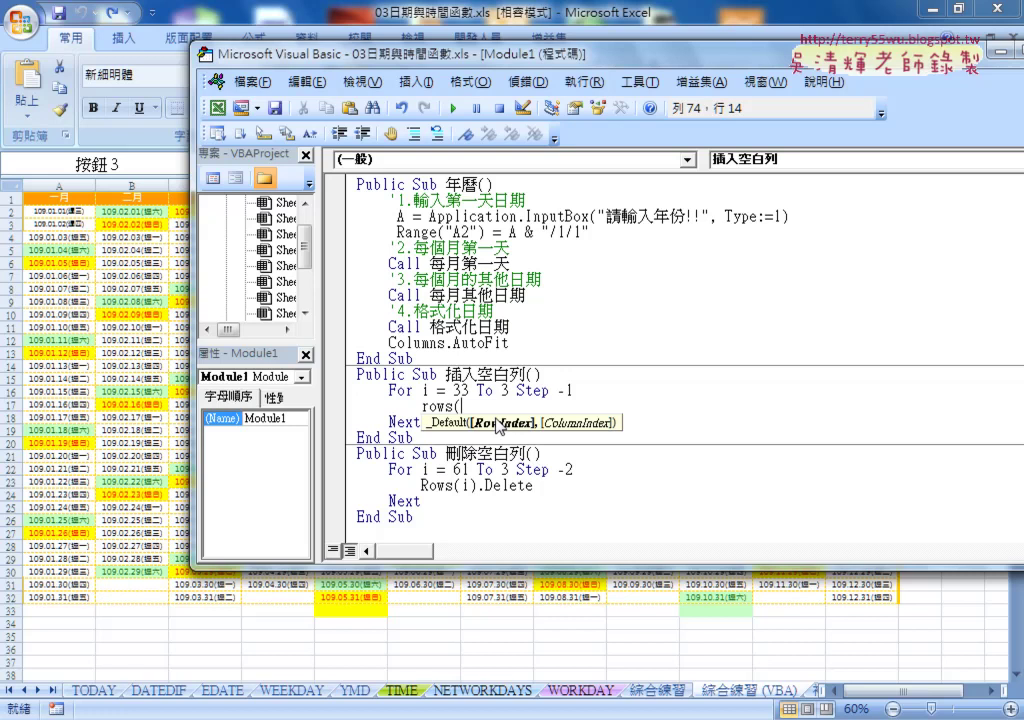
type("i)")
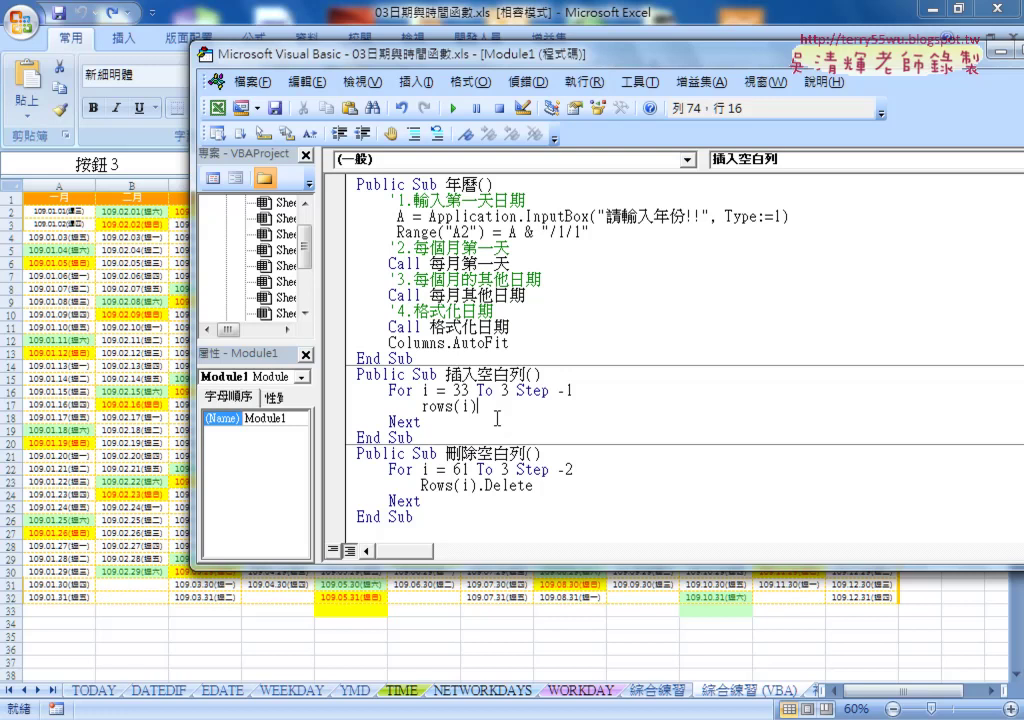
type(".in")
type("sert")
left_click(421, 421)
left_click(532, 406)
left_click(455, 108)
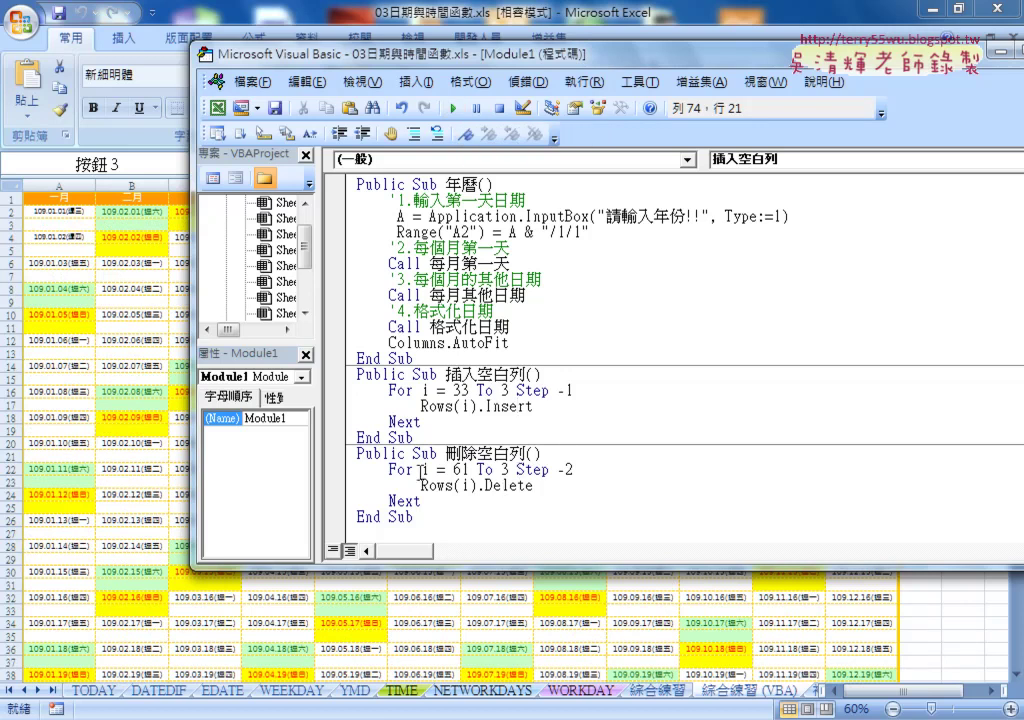
Step: Select blank row 3 and open, then dismiss, its row menu without changing anything
left_click(68, 226)
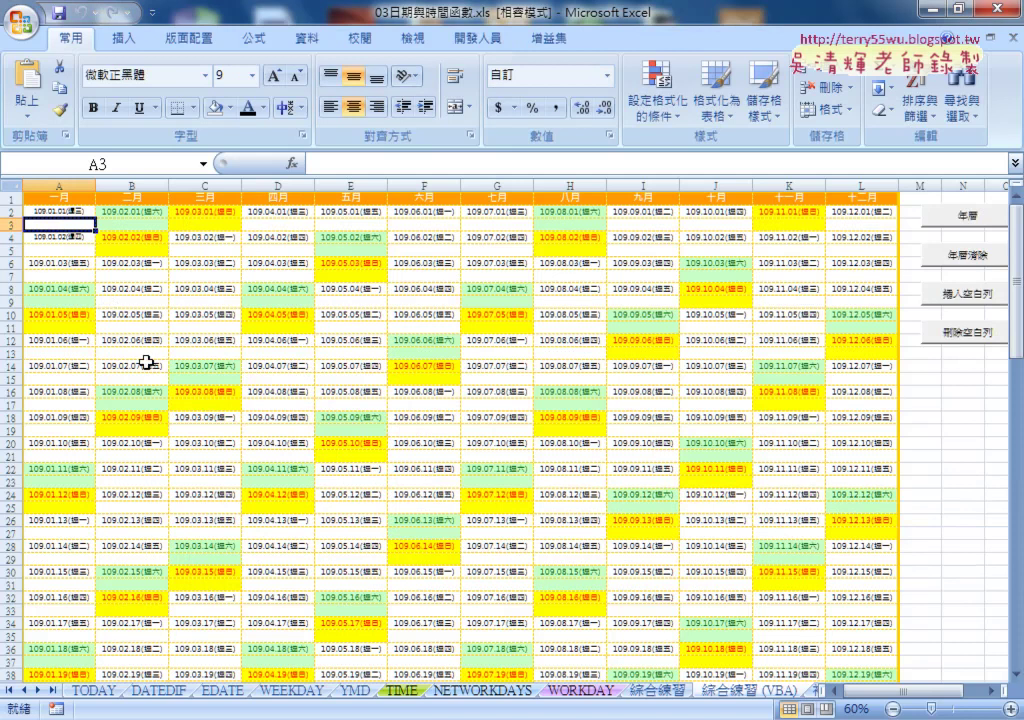
left_click(11, 226)
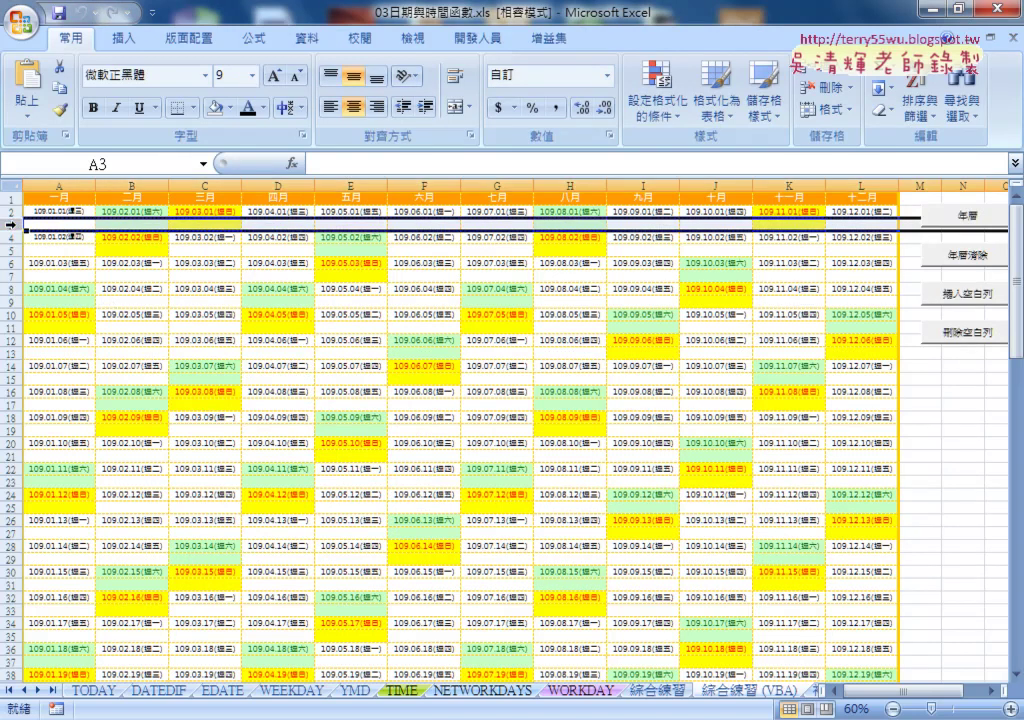
right_click(74, 226)
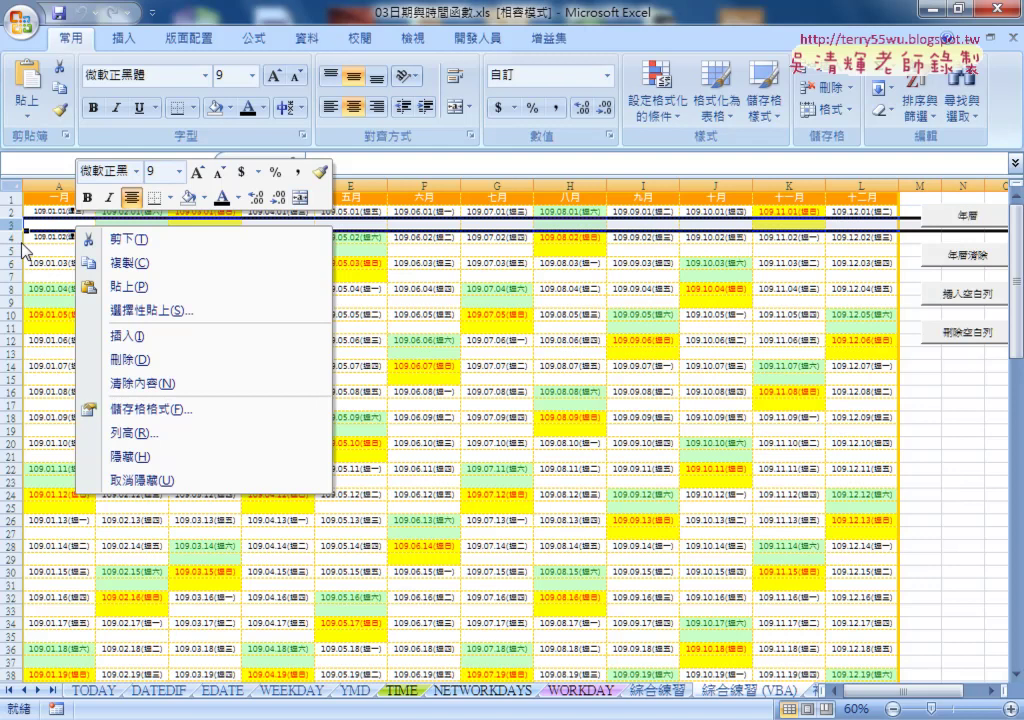
left_click(250, 364)
Step: Scroll down and check blank rows 61 and 63 below the last dates
scroll(430, 458, "down", 4)
scroll(430, 458, "down", 2)
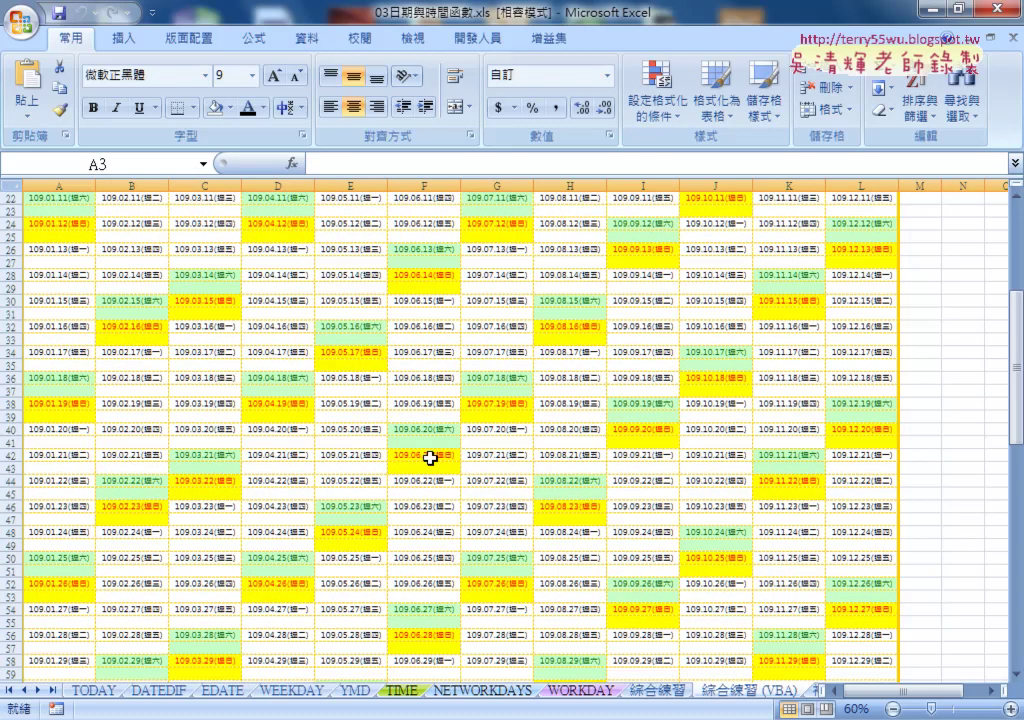
scroll(430, 458, "down", 6)
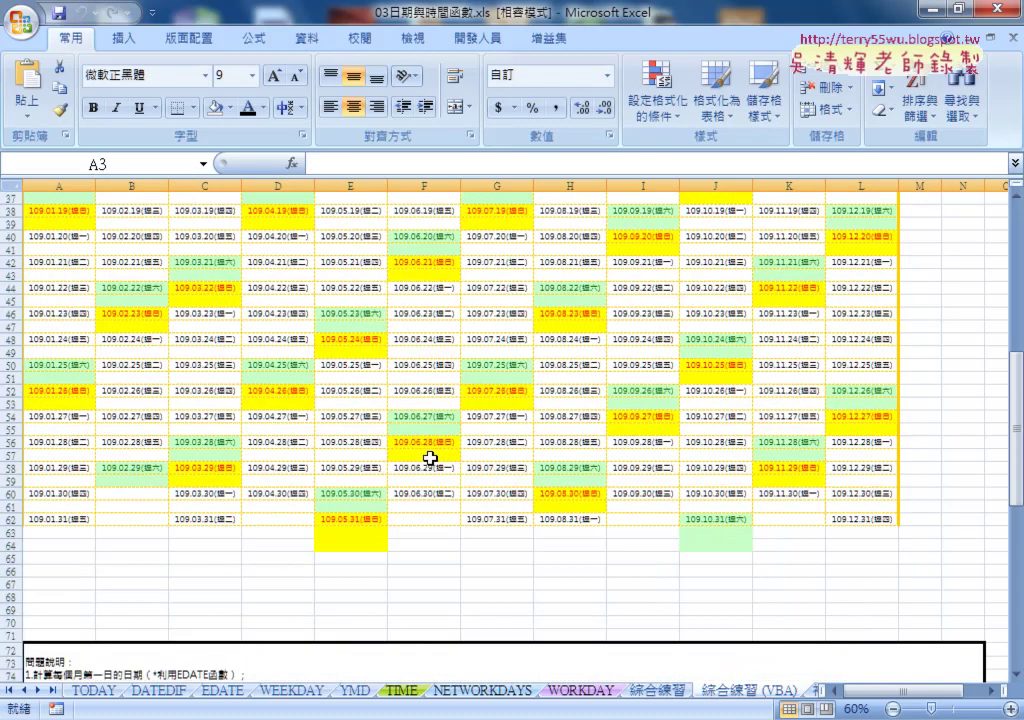
left_click(12, 534)
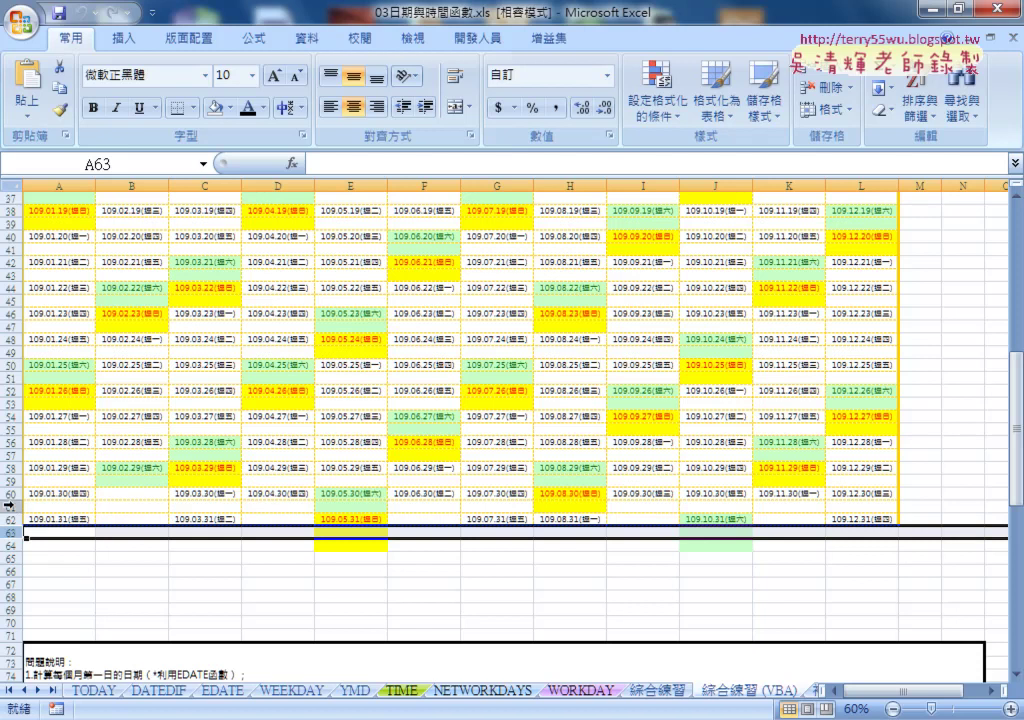
left_click(12, 506)
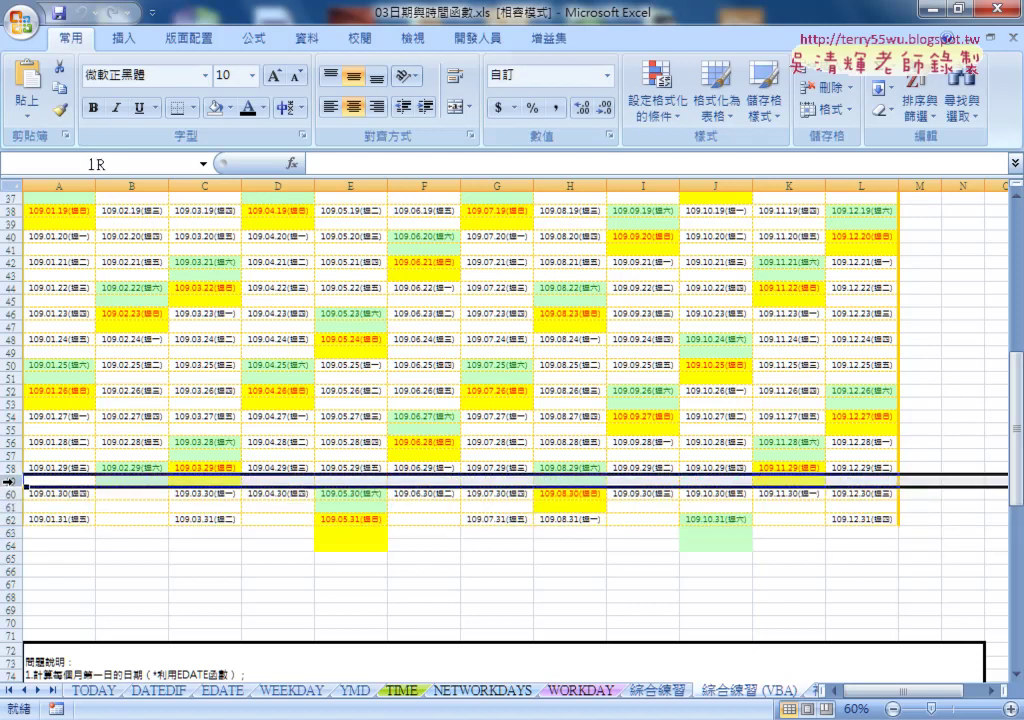
left_click(12, 534)
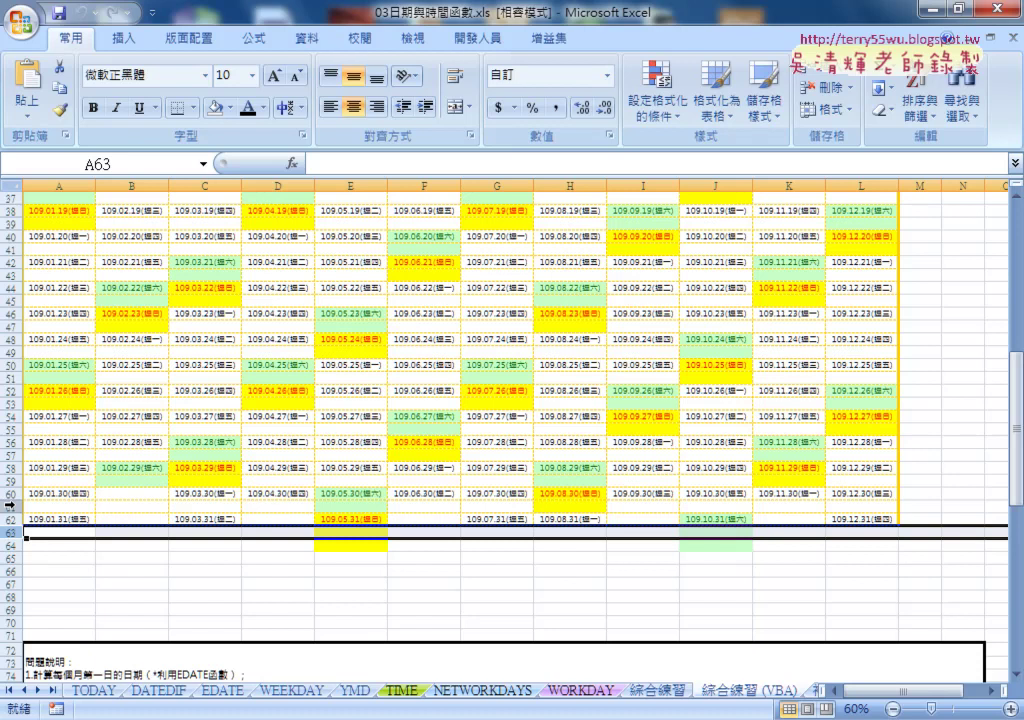
scroll(10, 506, "up", 8)
scroll(10, 506, "up", 4)
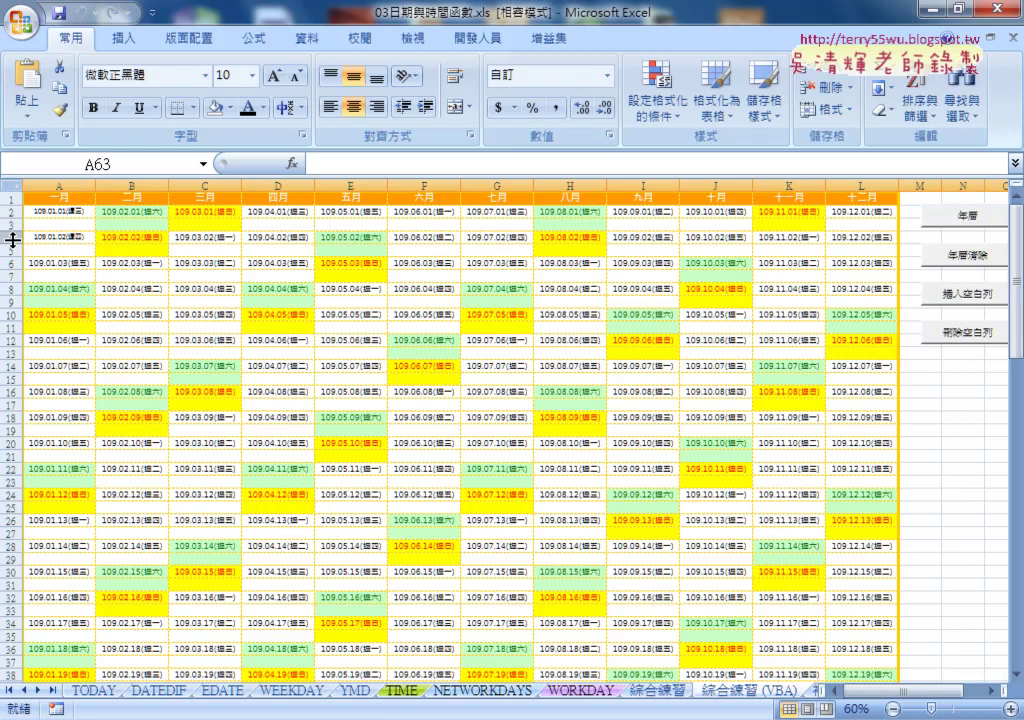
scroll(40, 392, "down", 6)
scroll(44, 403, "down", 6)
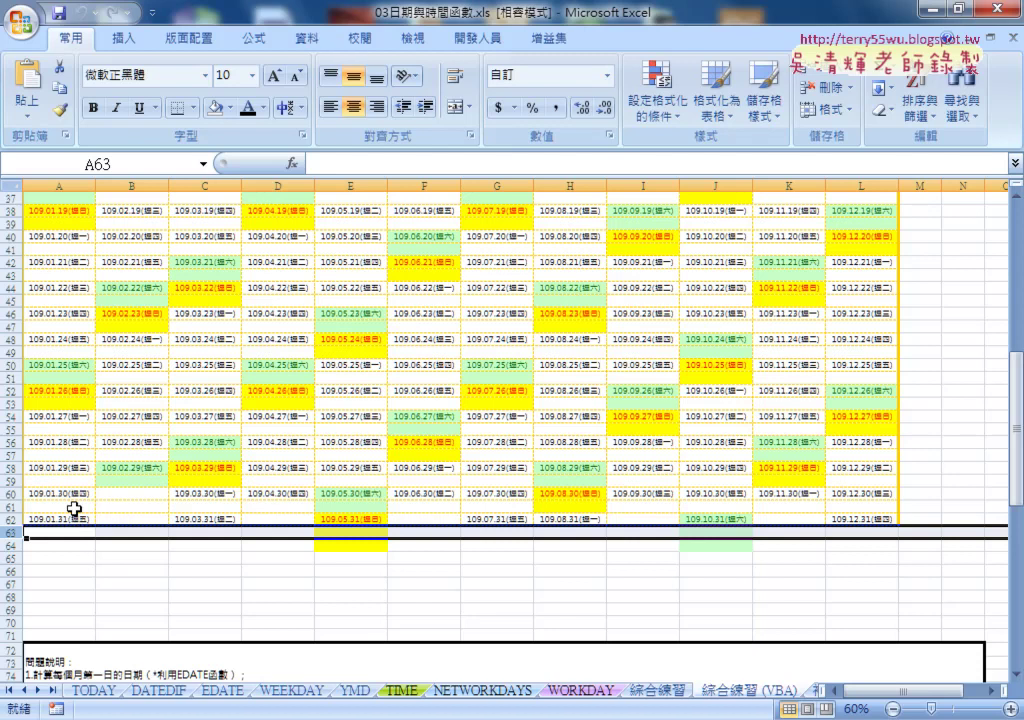
Step: In the Visual Basic Editor, point out 刪除空白列's 61 To 3 Step -2 loop and its .Delete
left_click(496, 45)
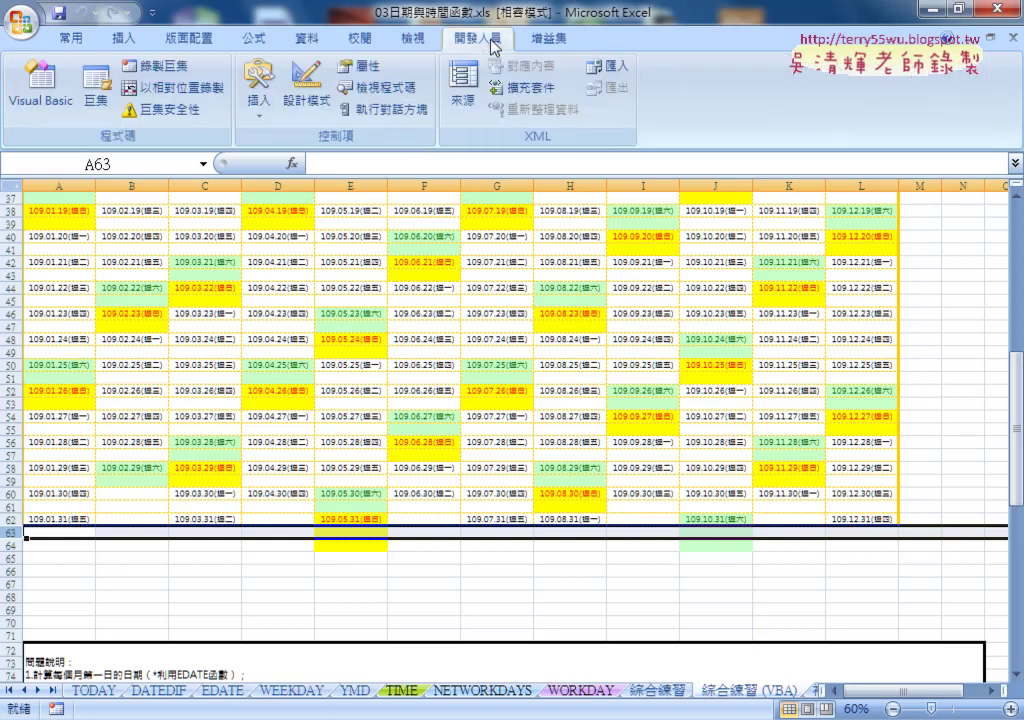
left_click(40, 88)
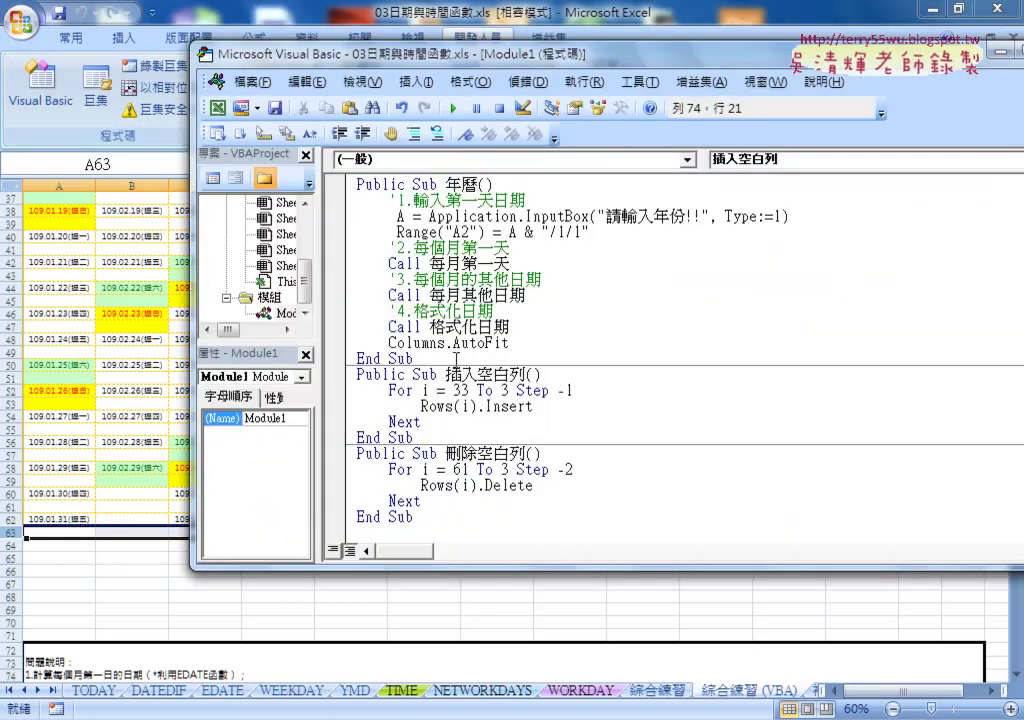
left_click(423, 502)
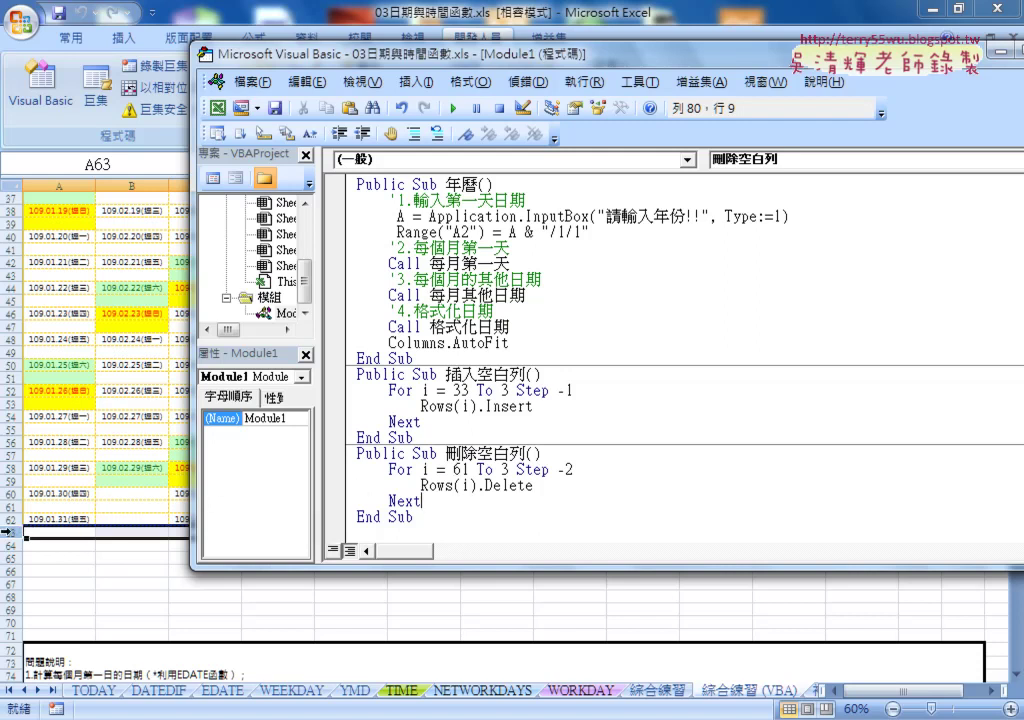
left_click(465, 469)
double_click(505, 469)
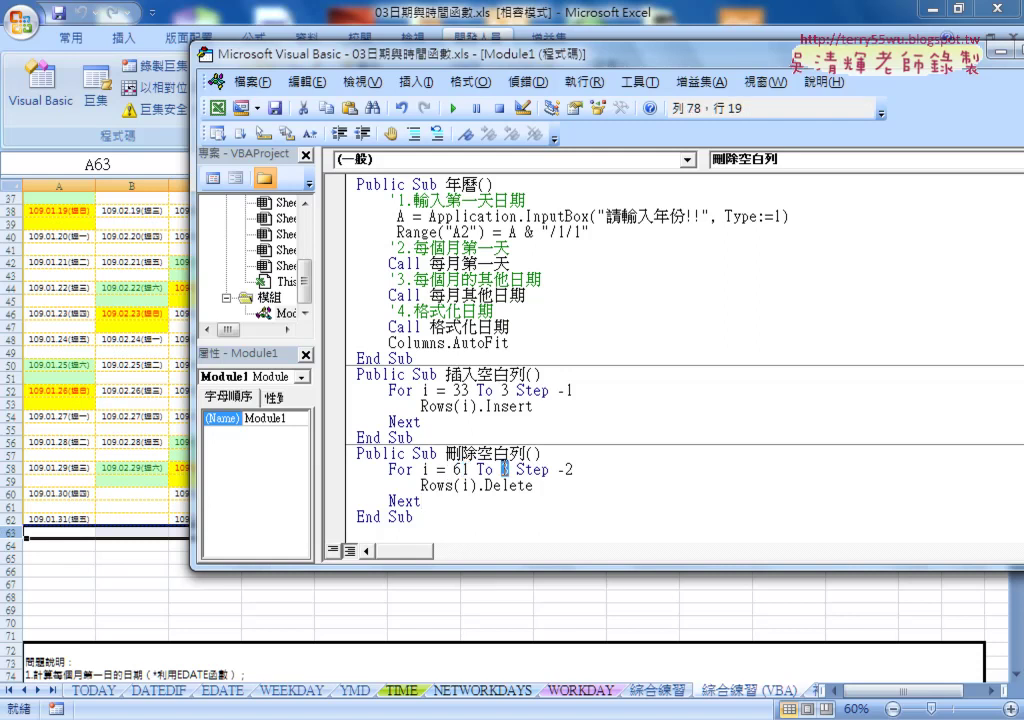
left_click_drag(571, 477, 561, 476)
left_click_drag(485, 486, 533, 486)
Step: Run 刪除空白列 and return to the Excel sheet to view the result
left_click(454, 110)
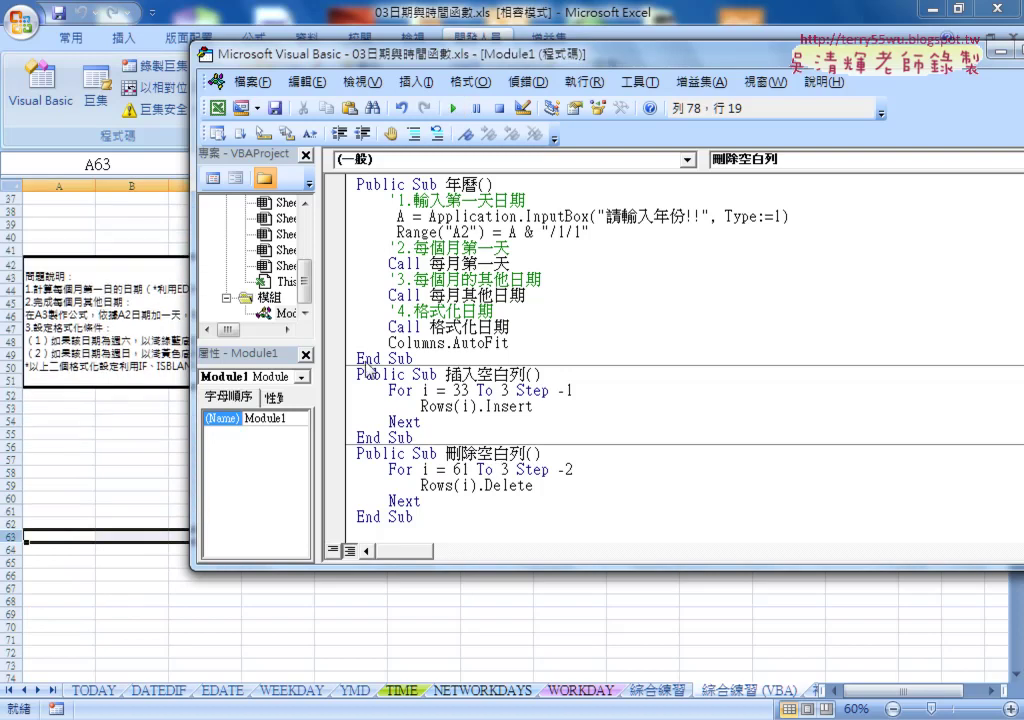
left_click(130, 222)
scroll(130, 222, "up", 6)
scroll(130, 222, "up", 6)
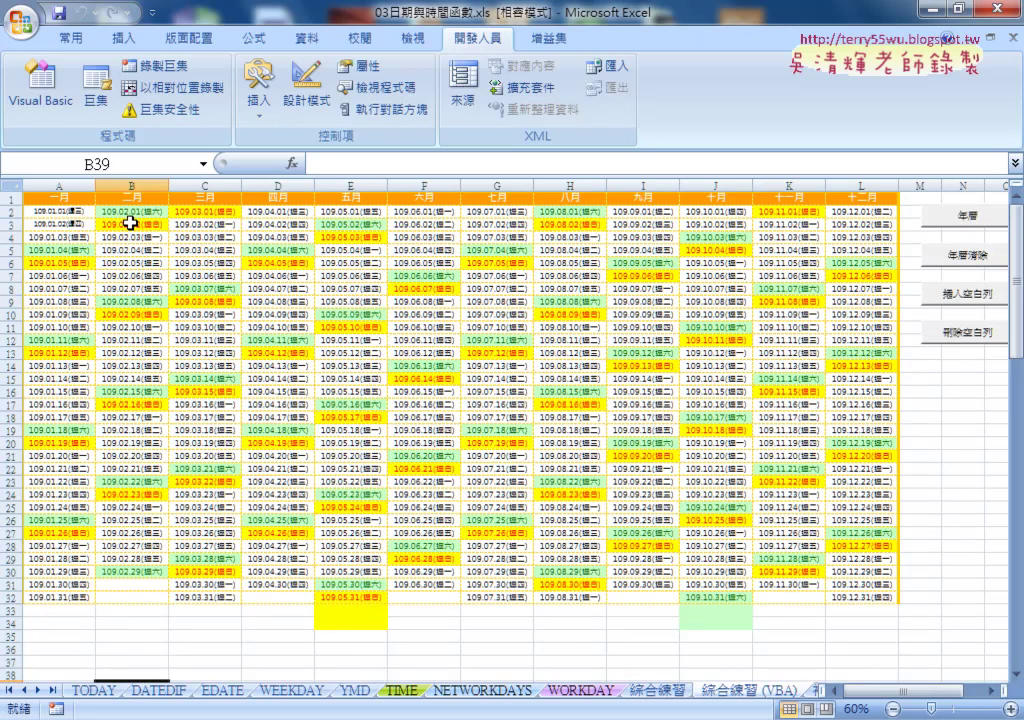
Step: Check cells E33 and J33, run 插入空白列, 刪除空白列, then 插入空白列 again, and select A3
left_click(348, 612)
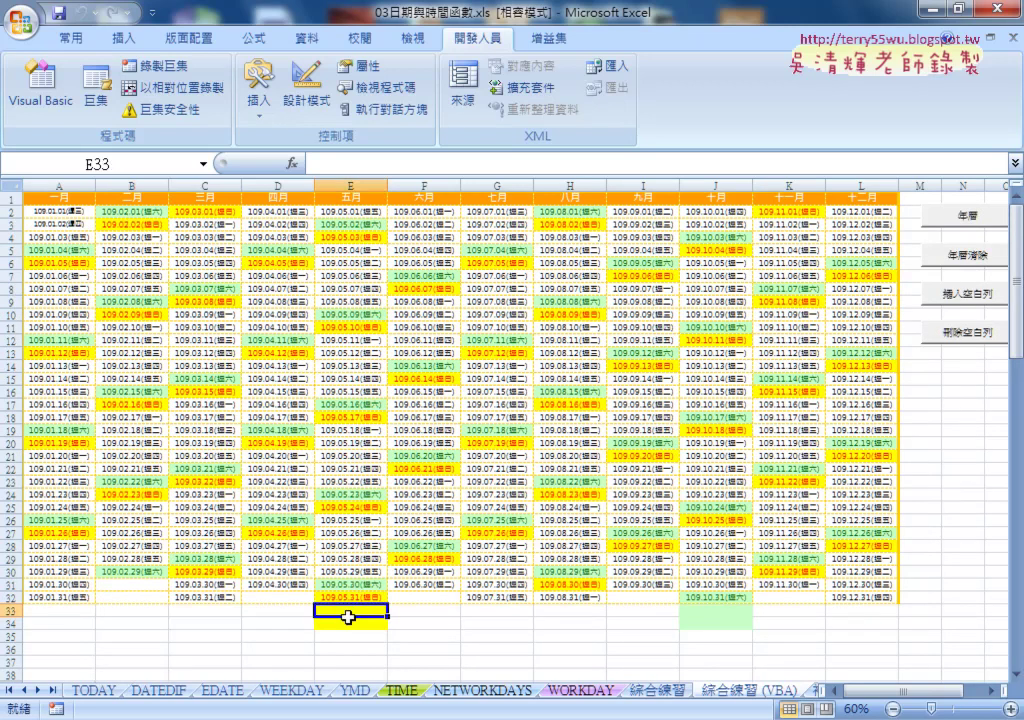
left_click(713, 620)
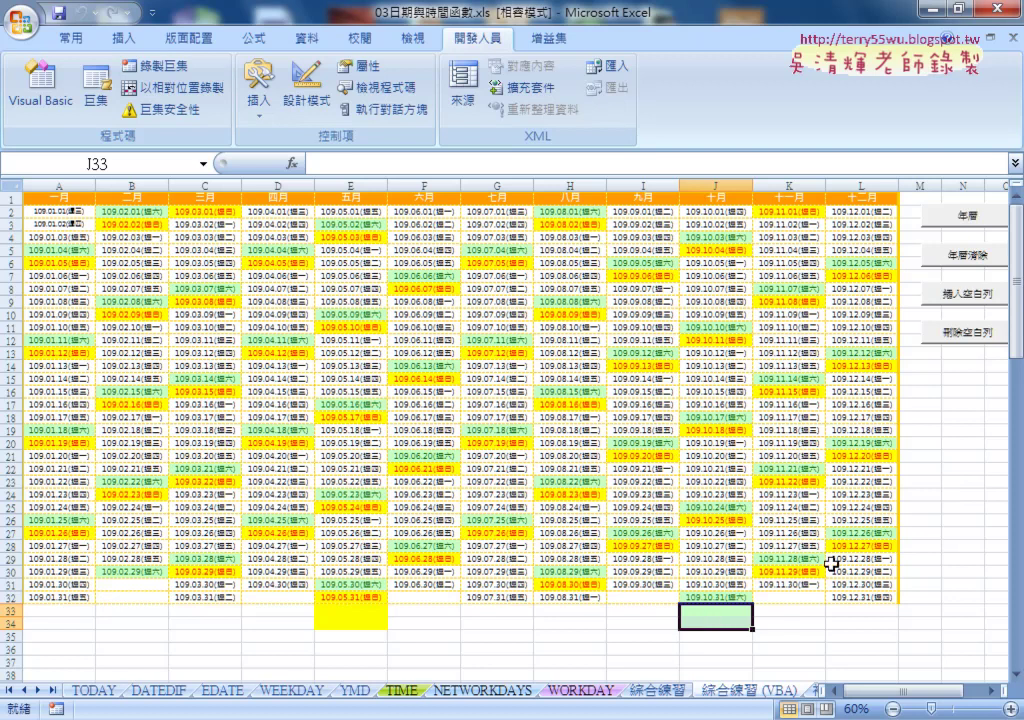
left_click(950, 293)
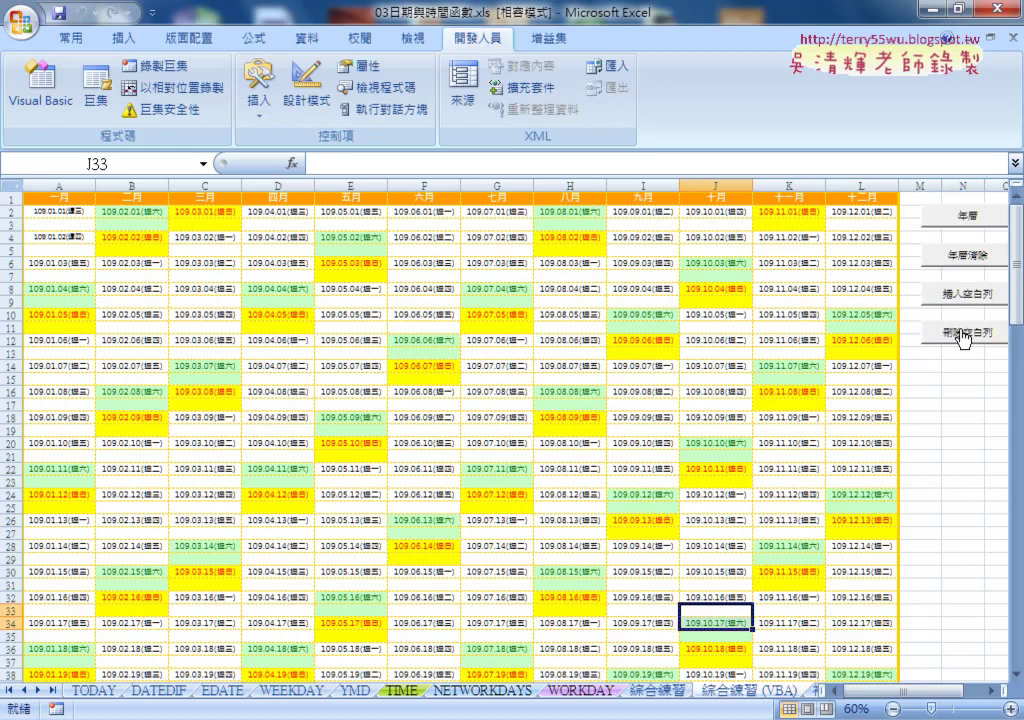
left_click(963, 336)
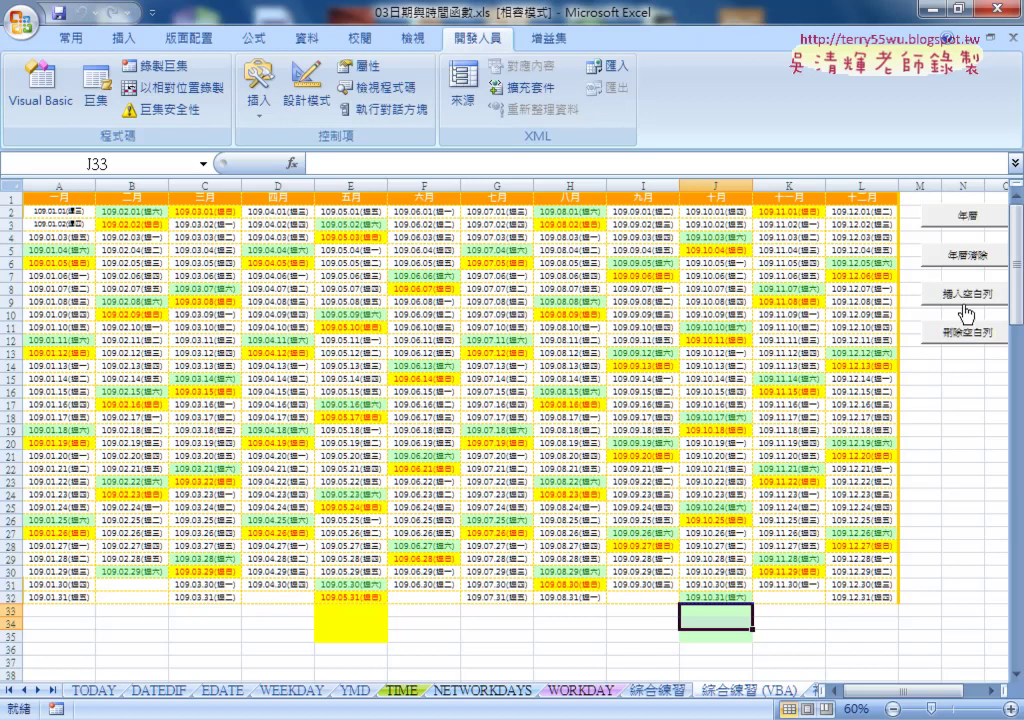
left_click(963, 294)
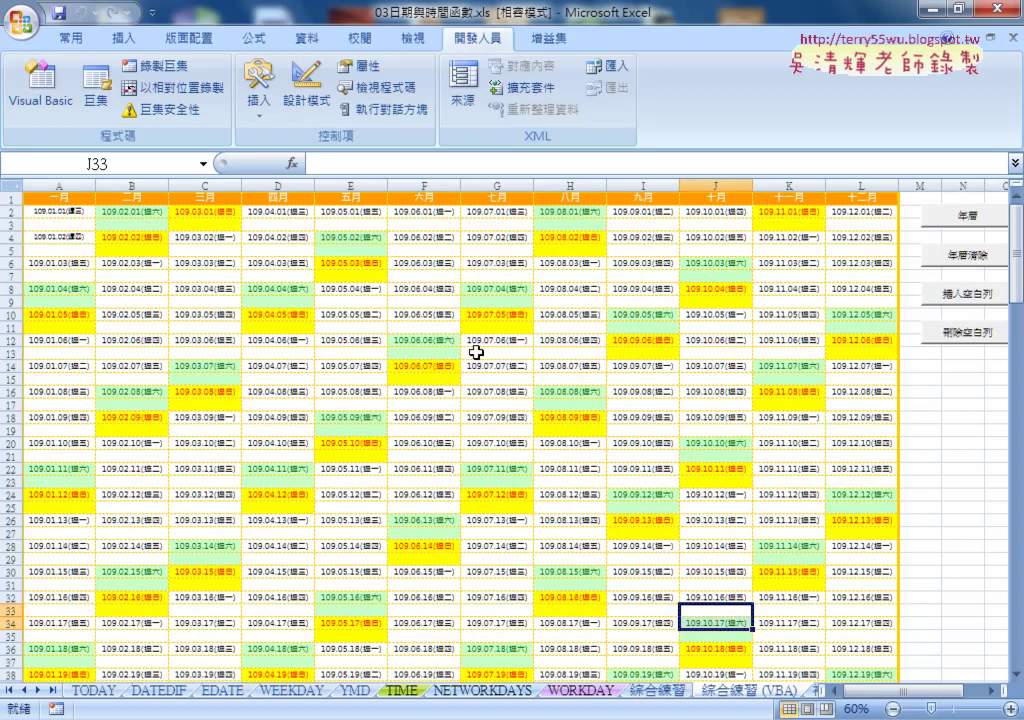
left_click(74, 228)
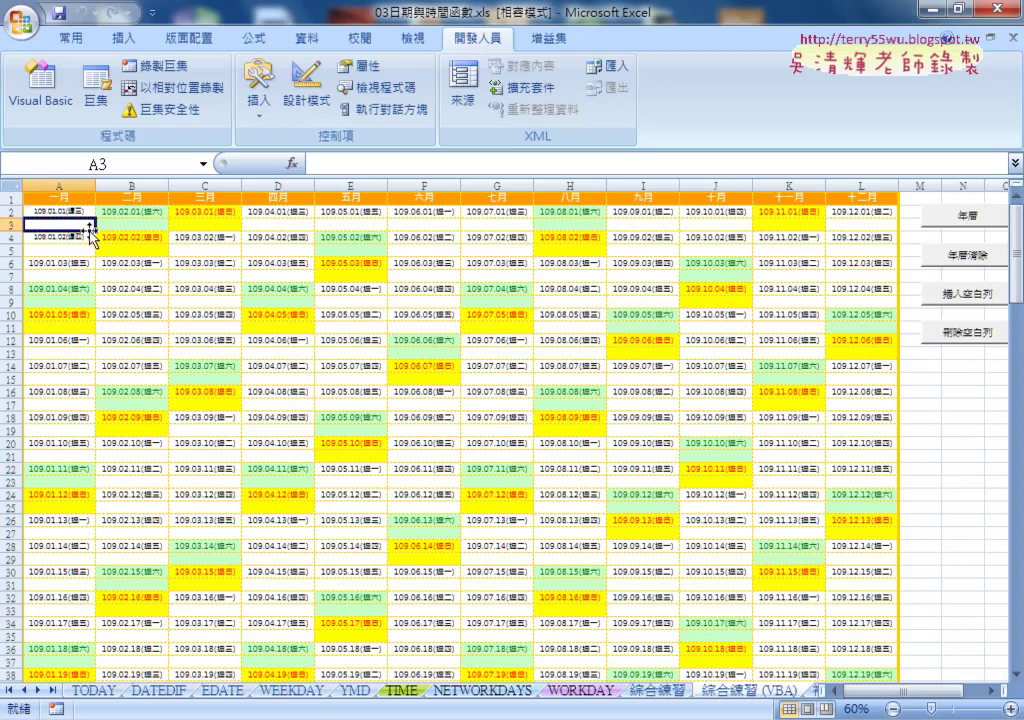
Step: Drag blank row 3's lower border until the row is about 50 points tall (51.00)
left_click(8, 226)
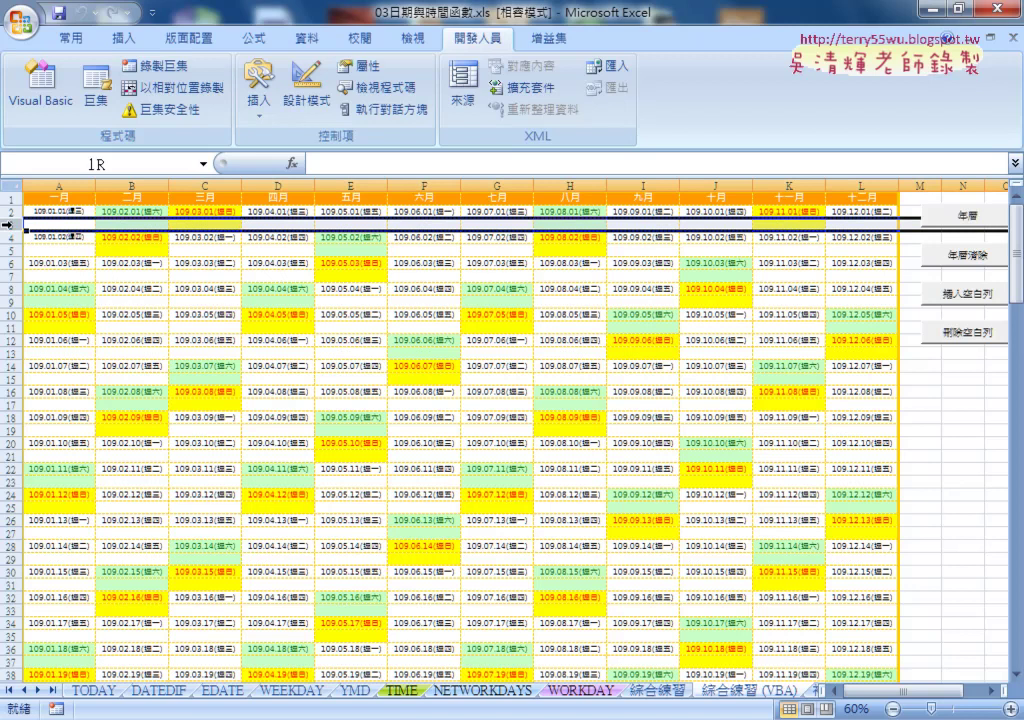
left_click_drag(16, 222, 16, 251)
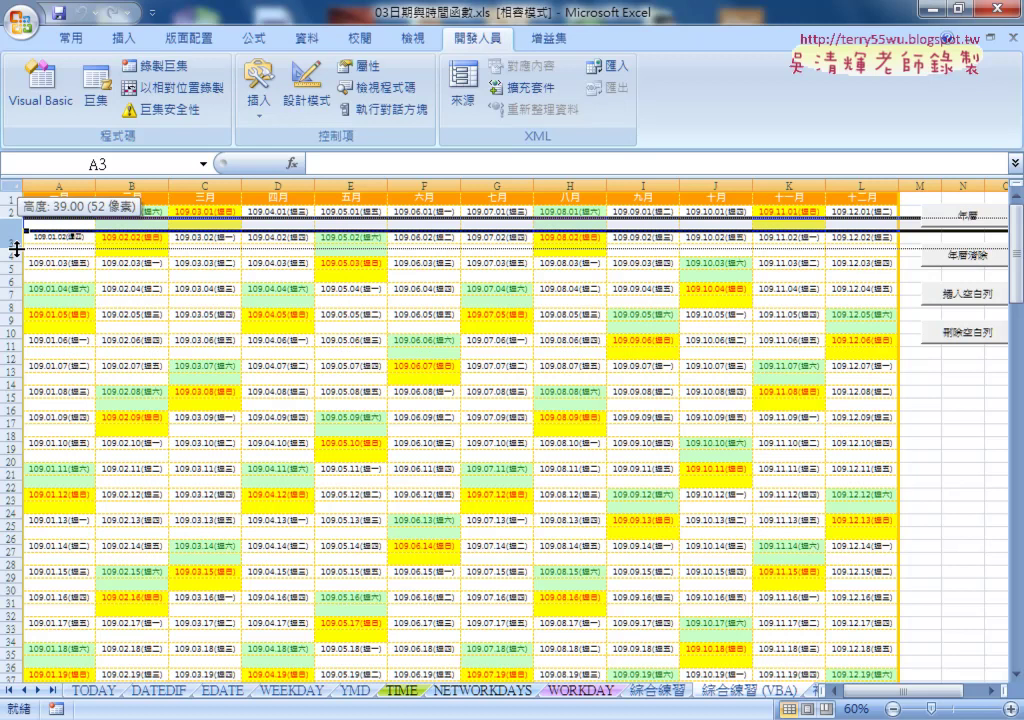
left_click_drag(16, 249, 16, 258)
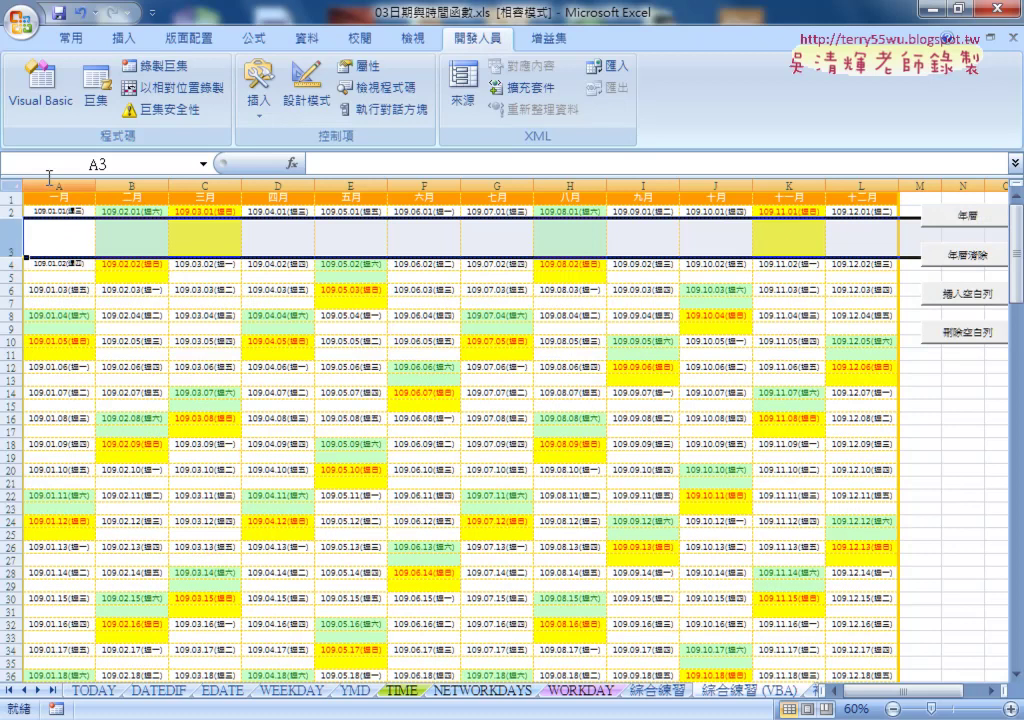
left_click(41, 88)
Step: Add a new line below Rows(i).Insert that sets the row height to 50
left_click(545, 408)
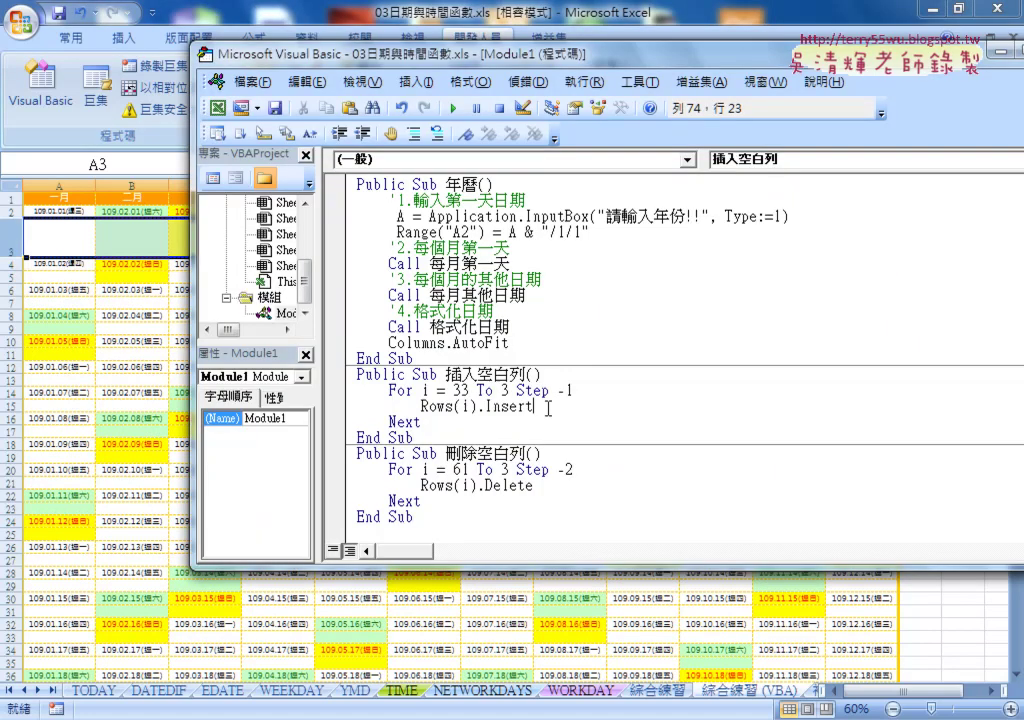
key("Return")
key("Up")
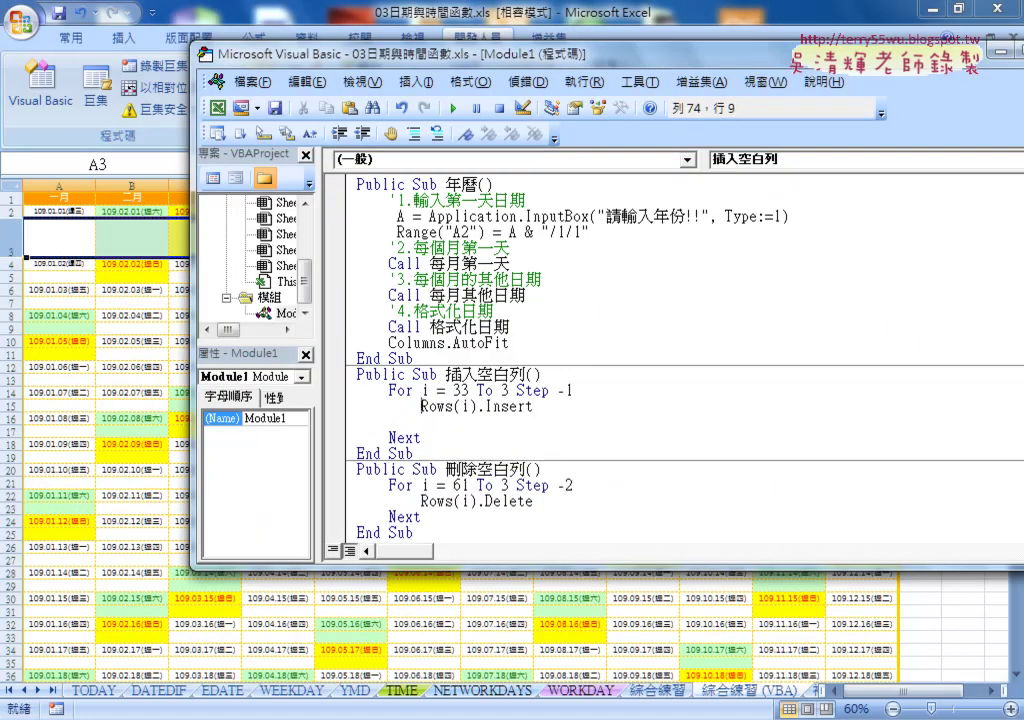
key("shift+Right")
key("shift+Right")
key("shift+Right")
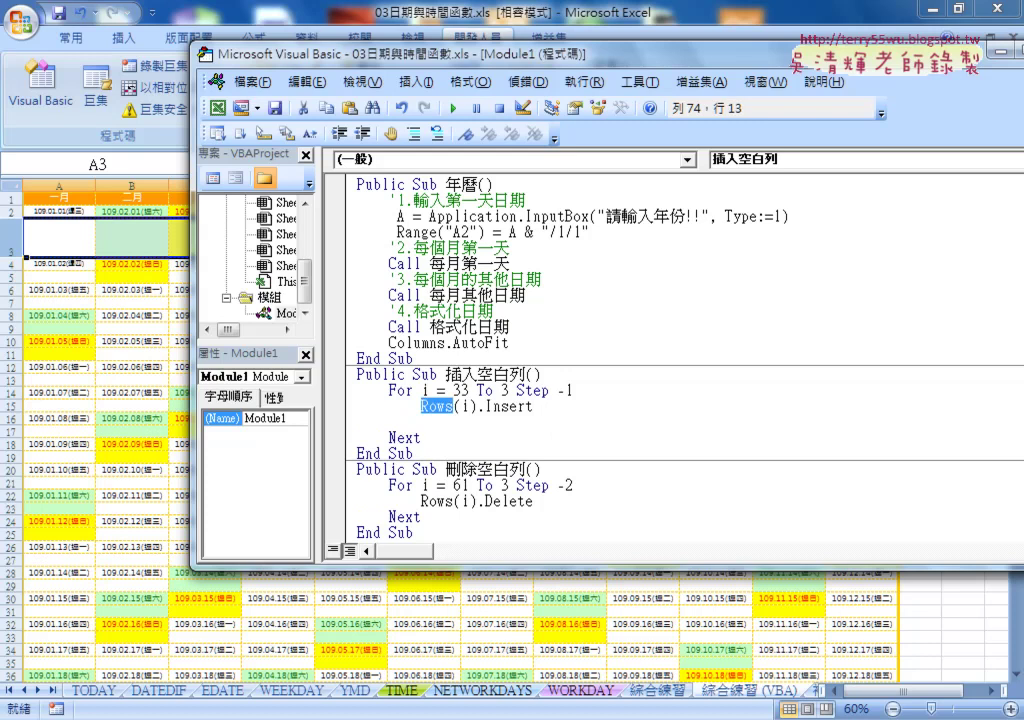
key("Down")
type("Rows")
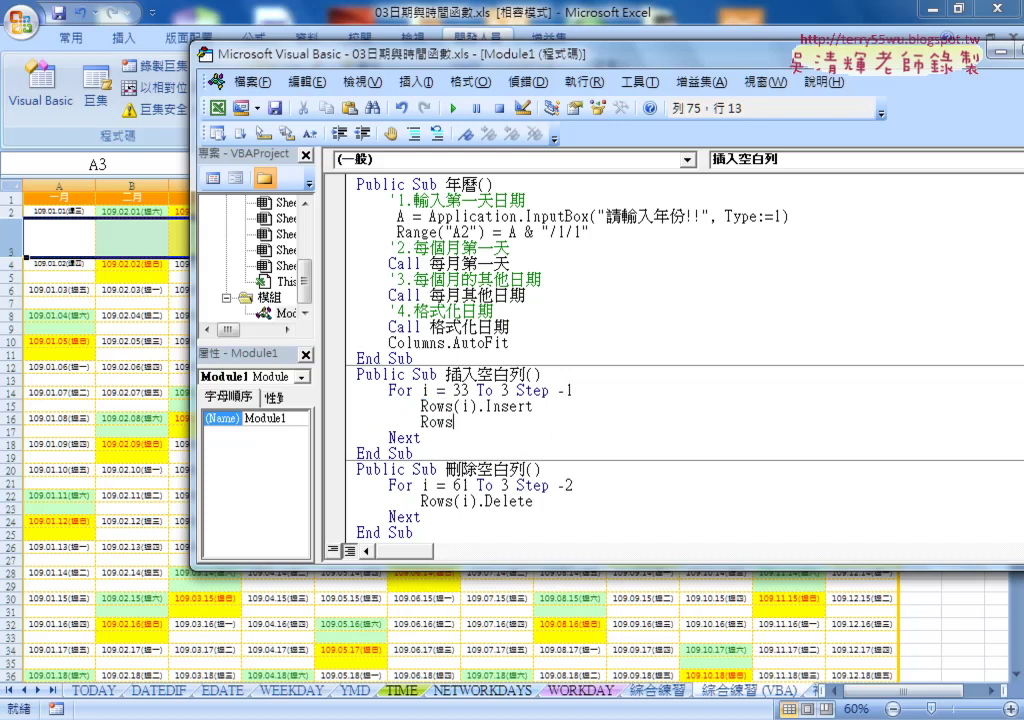
type(".")
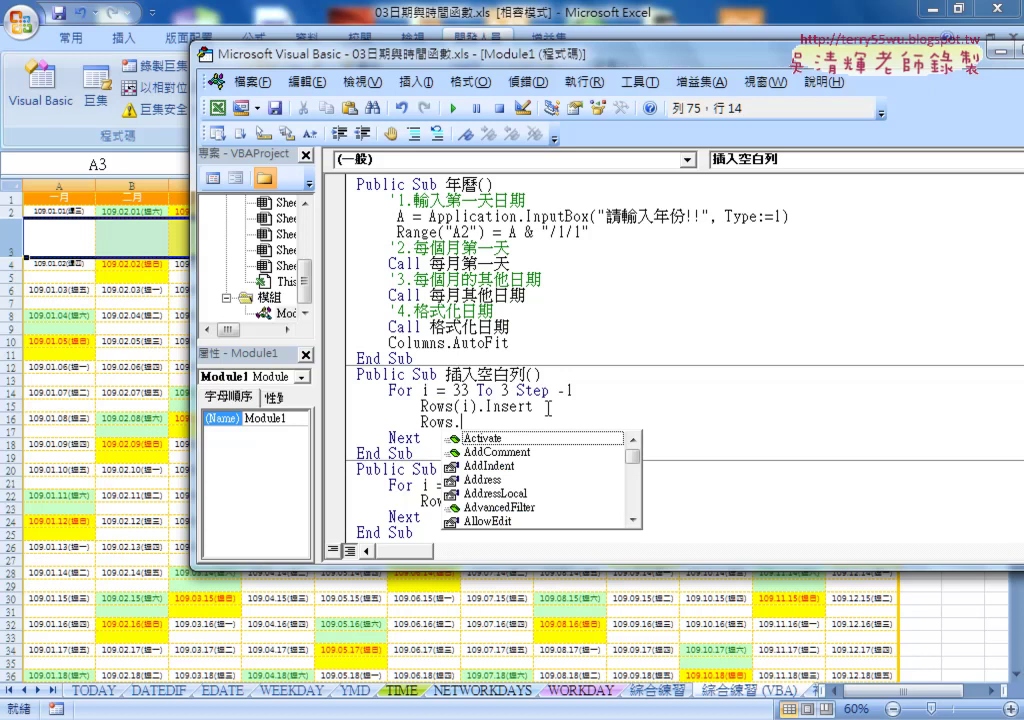
type("r")
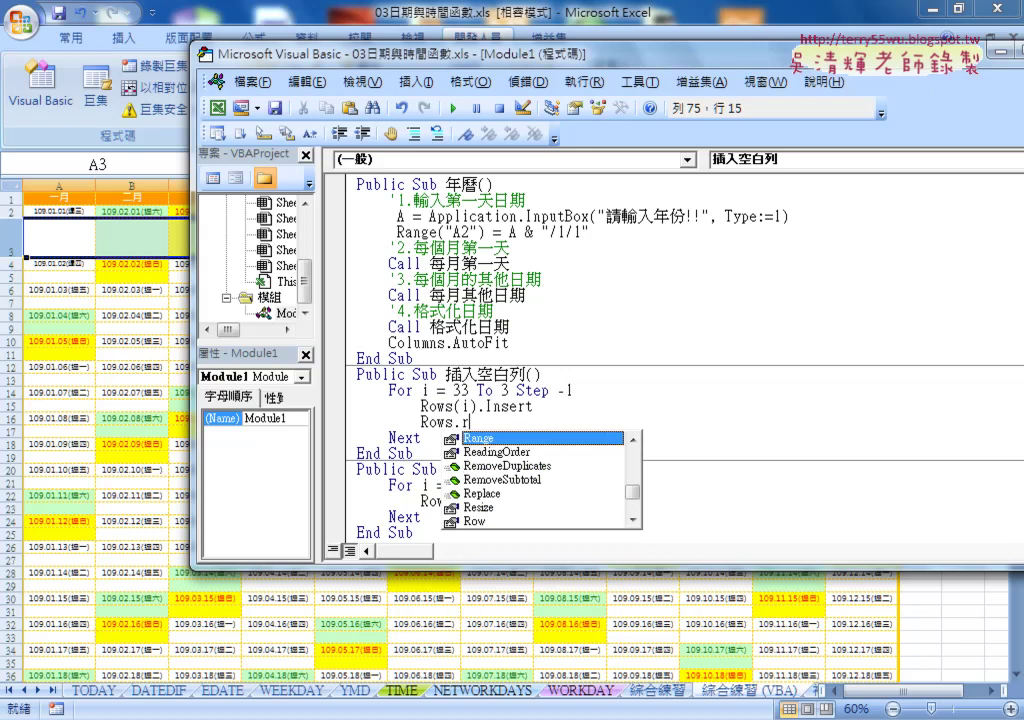
type("o")
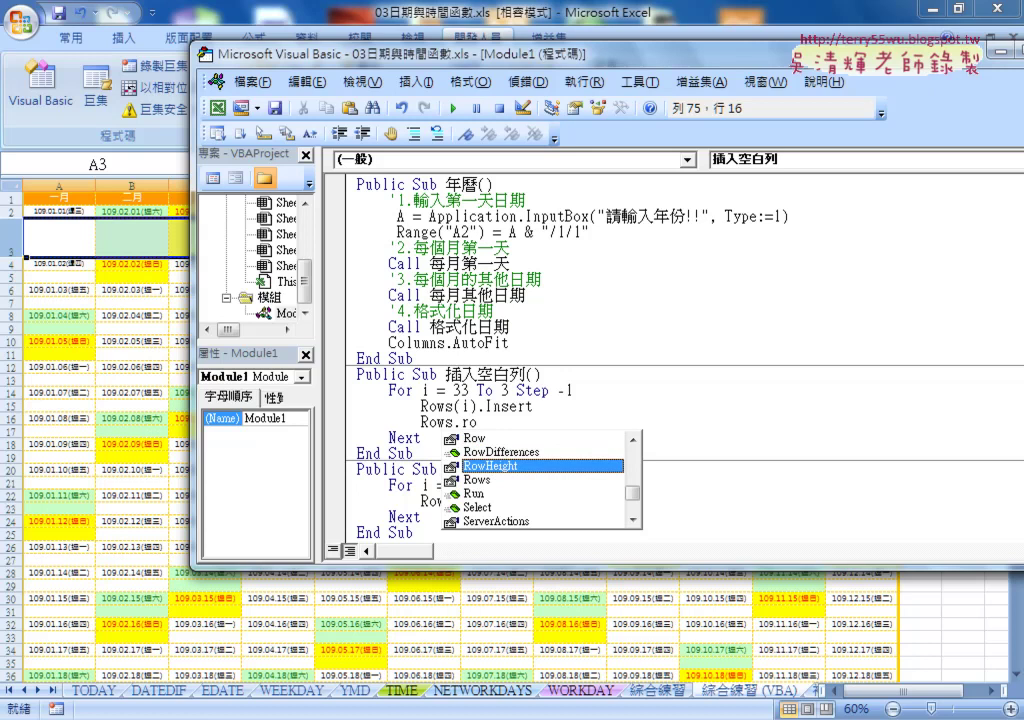
type(" =")
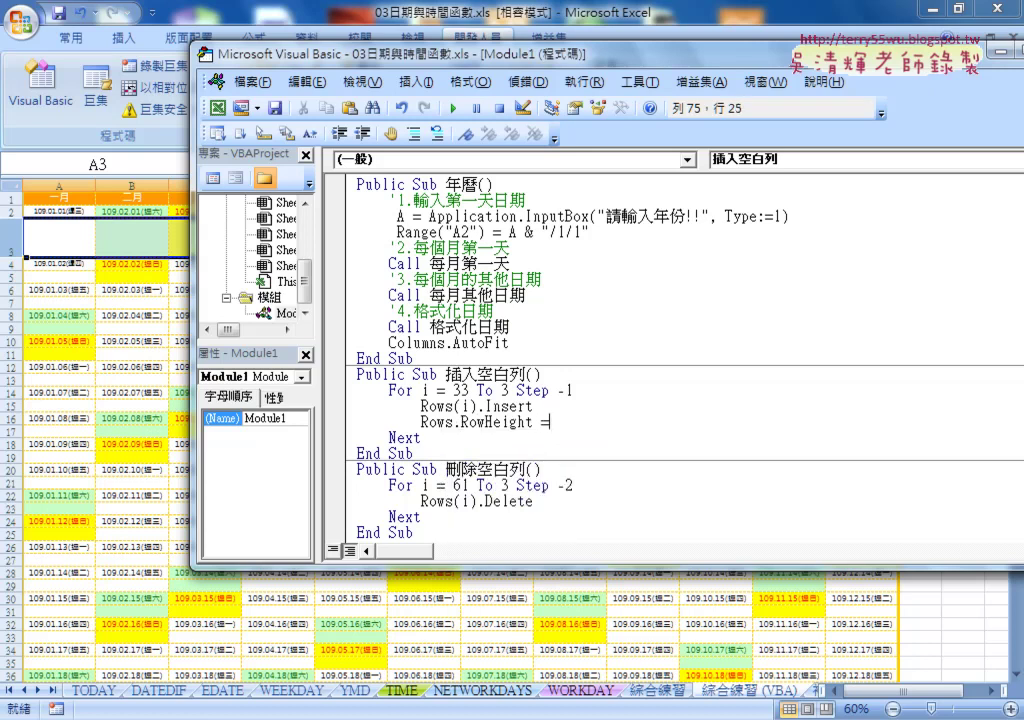
type("5")
type("0")
key("Left")
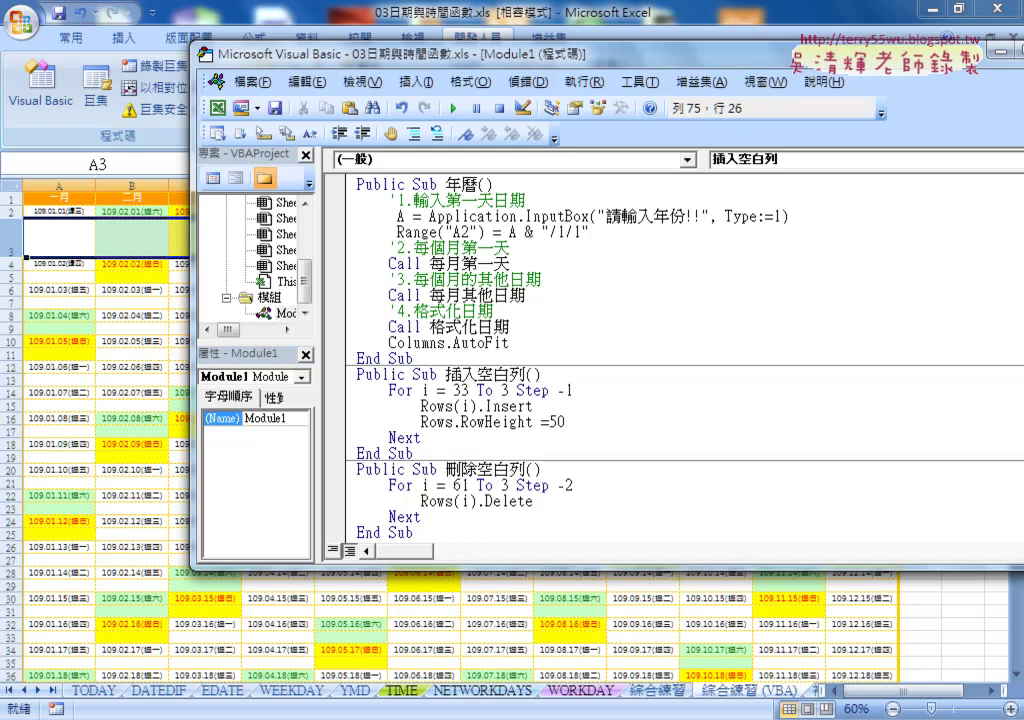
Step: Copy the (i) index into the new line so it reads Rows(i).RowHeight = 50
left_click_drag(478, 406, 453, 406)
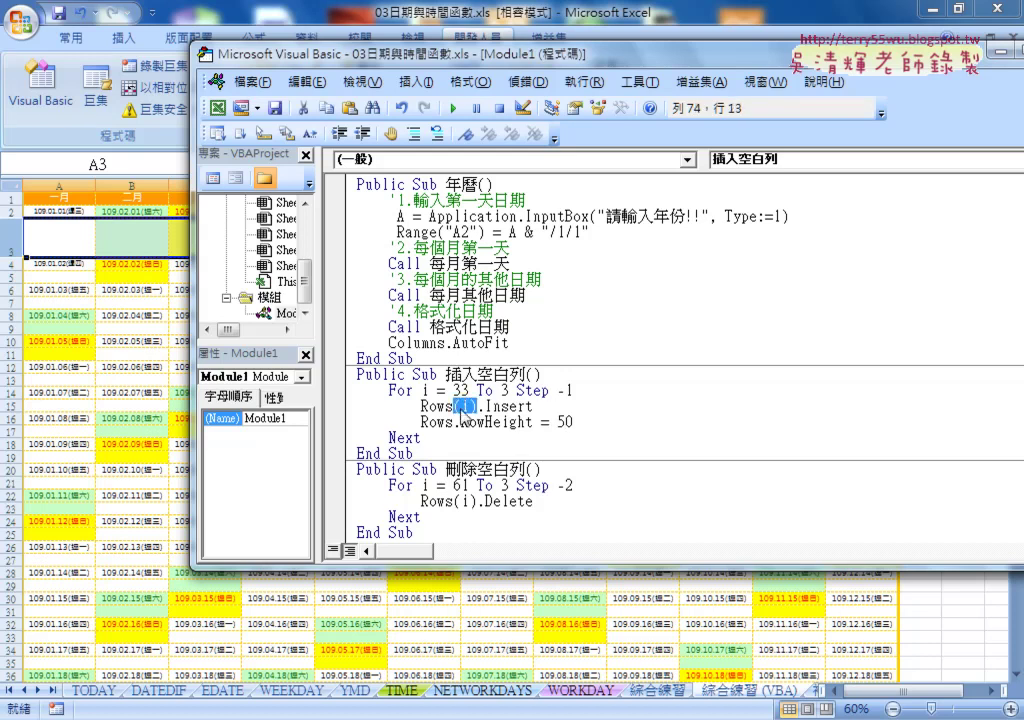
key("ctrl+c")
left_click(455, 422)
key("ctrl+v")
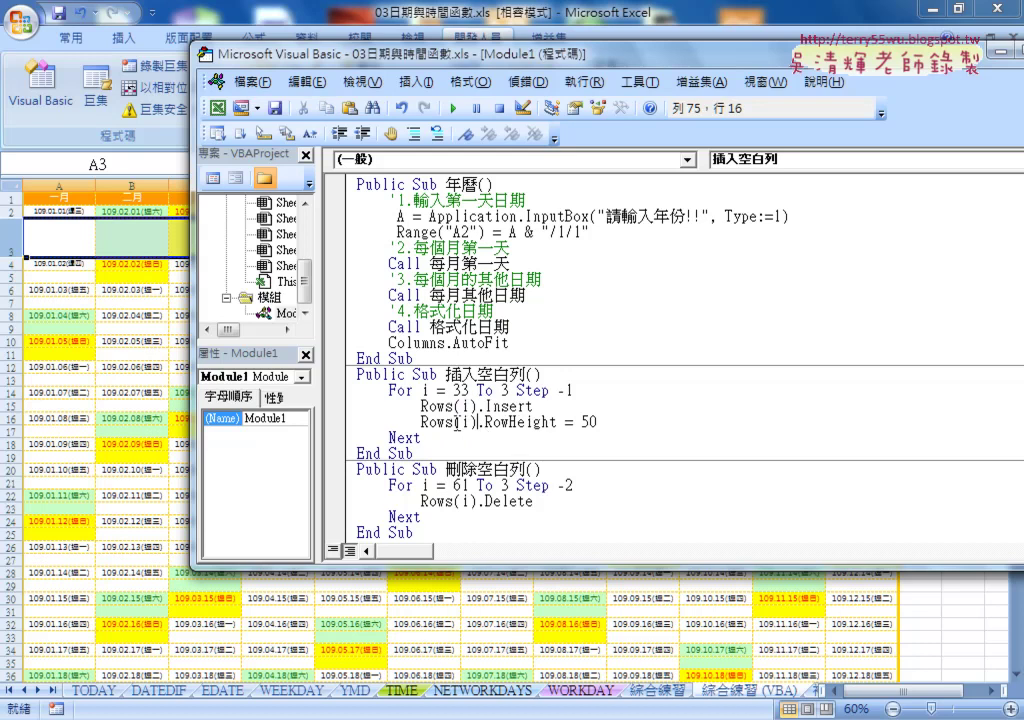
key("shift+Left")
key("shift+Left")
key("shift+Left")
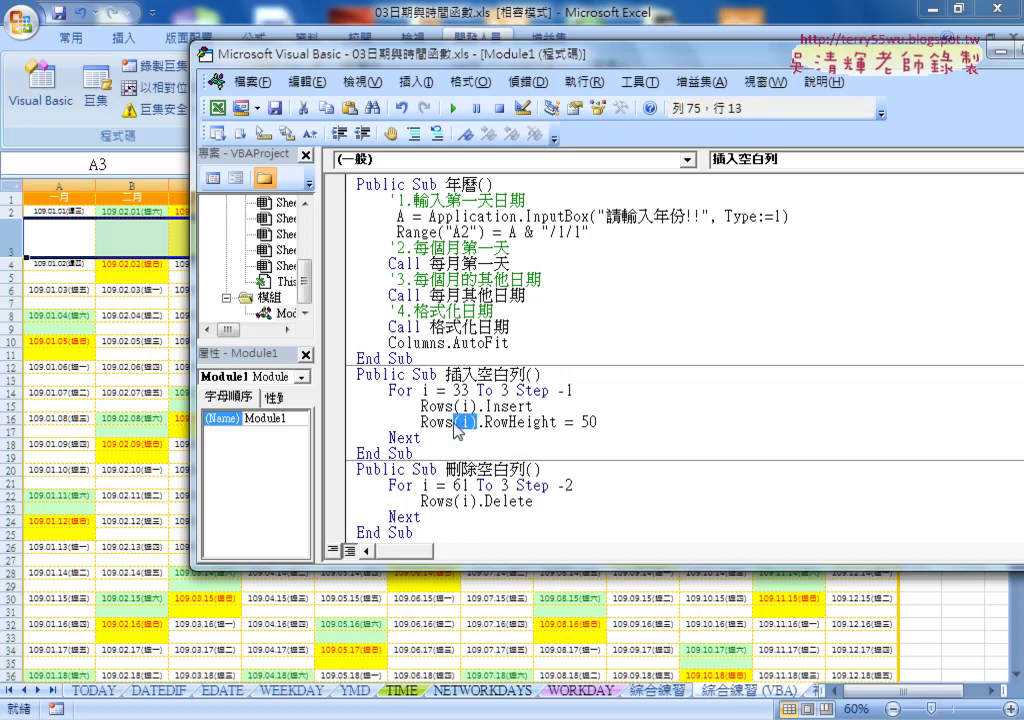
Step: Highlight the Rows(i).Insert and Rows(i).RowHeight = 50 statements to compare them
left_click(490, 406)
left_click_drag(533, 406, 336, 406)
left_click(600, 422)
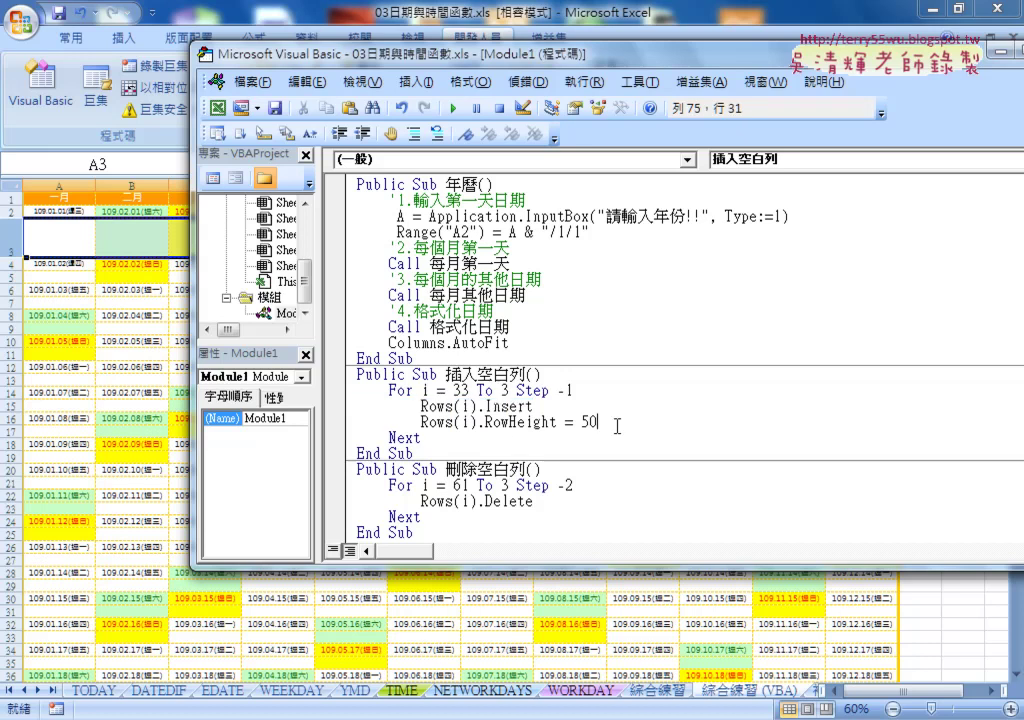
left_click_drag(600, 422, 349, 421)
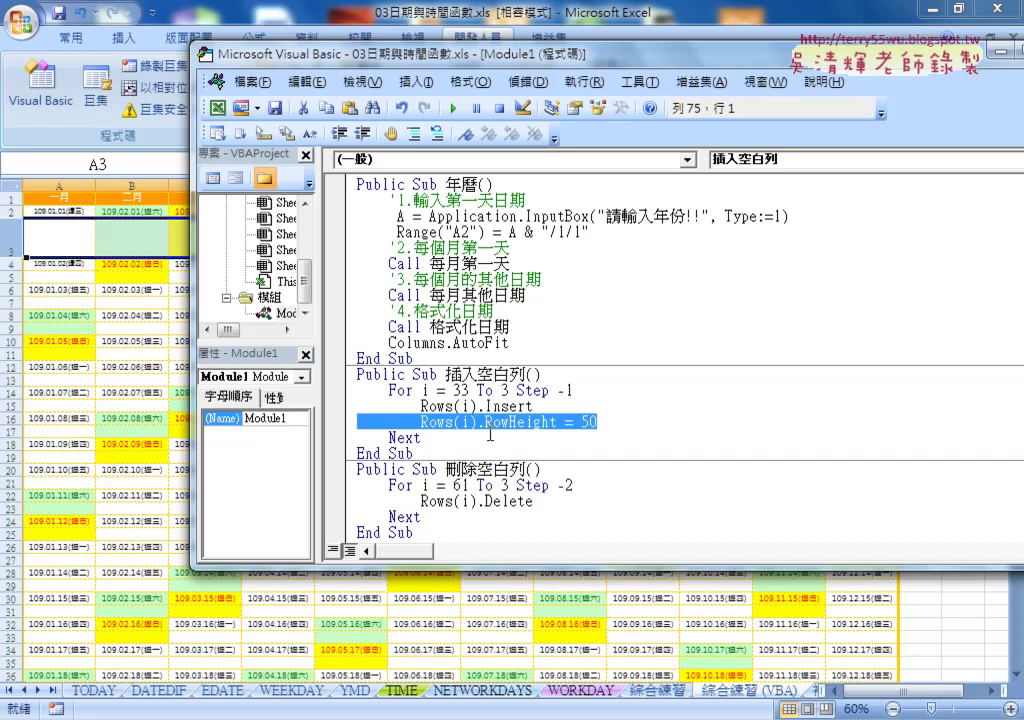
left_click(500, 485)
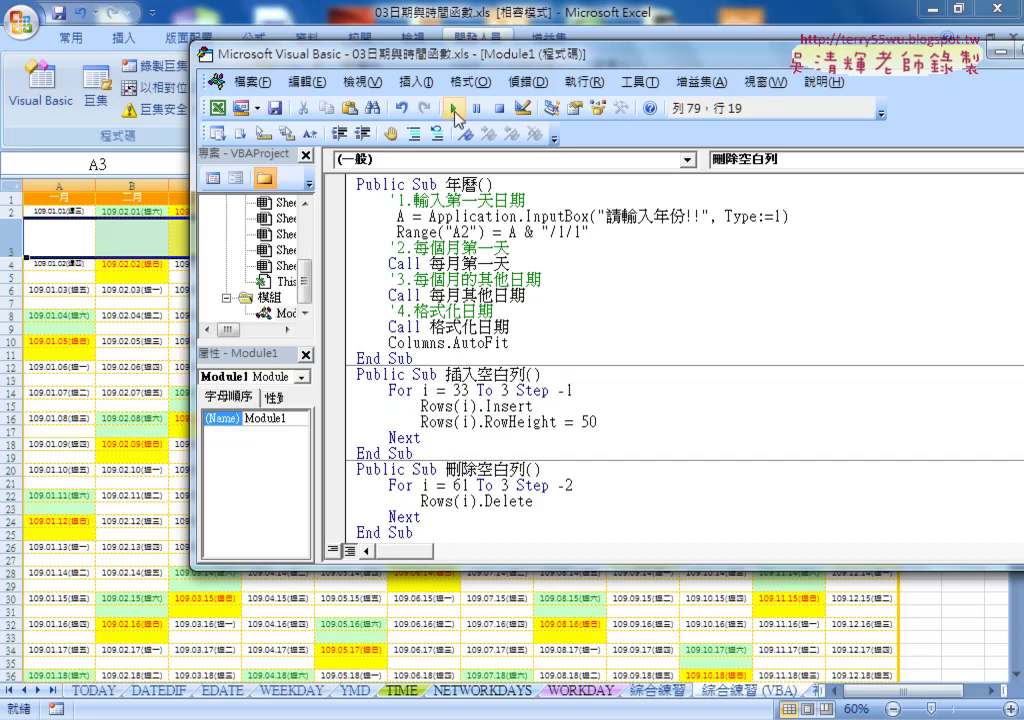
Step: Run 刪除空白列 to remove the existing blank rows
left_click(455, 108)
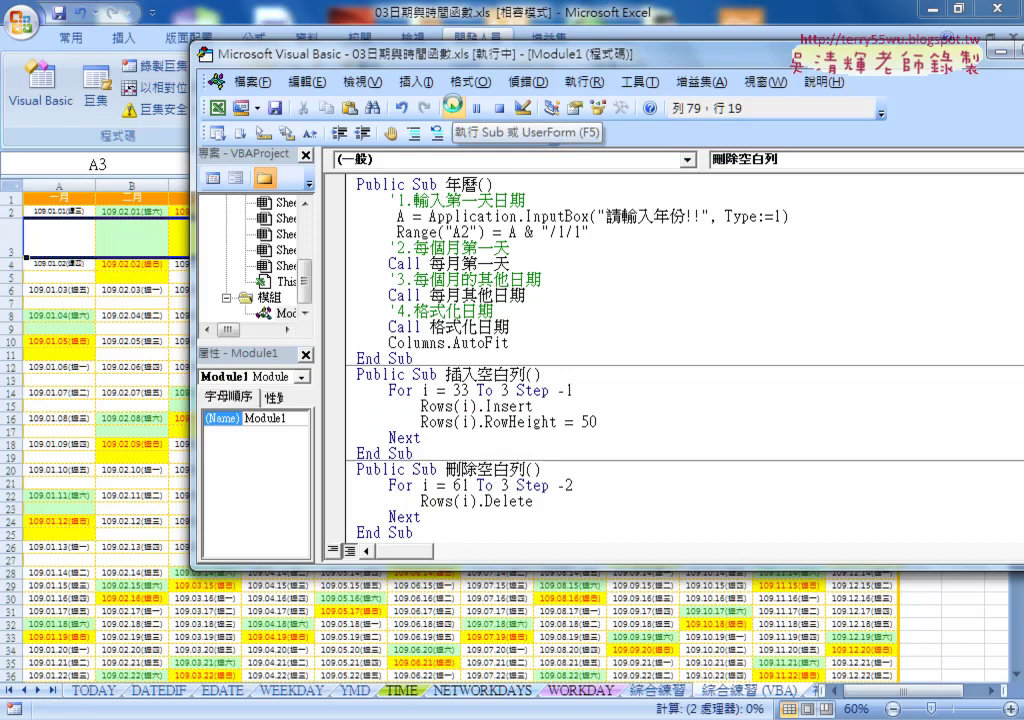
left_click(510, 419)
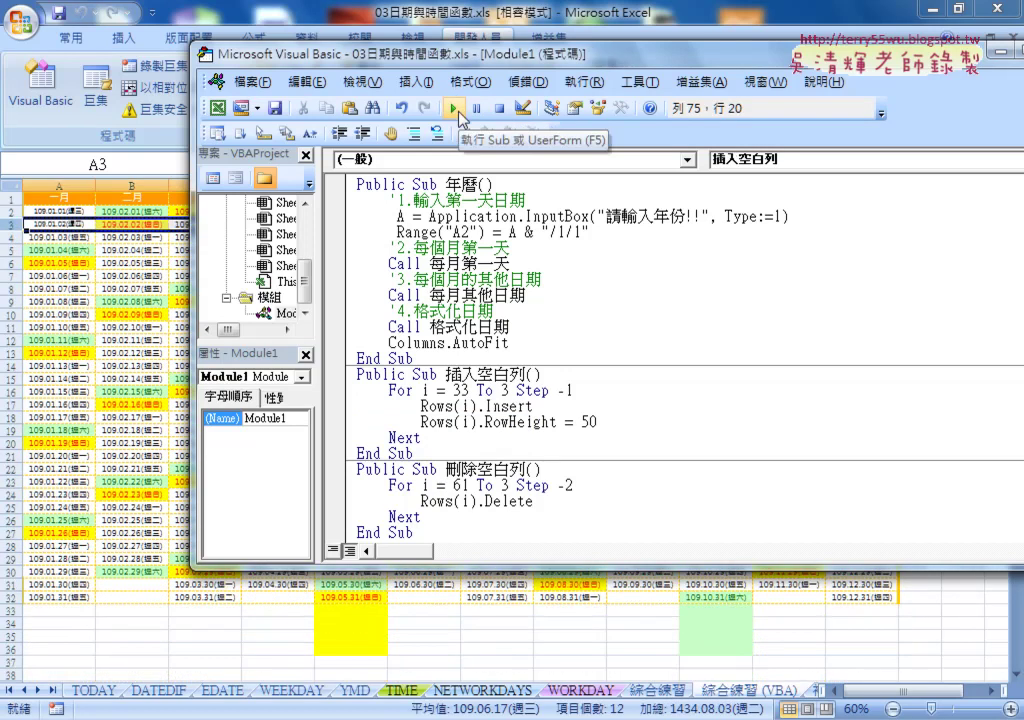
Step: Step through 插入空白列 with F8, watching rows get height 50, then continue to finish
left_click(458, 110)
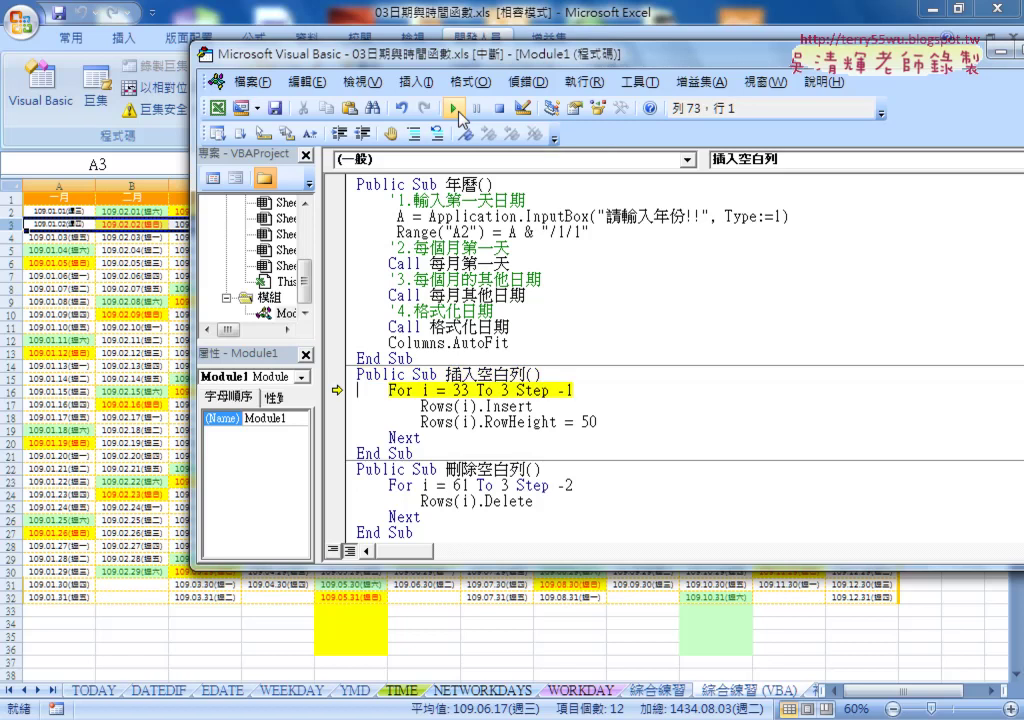
key("F8")
key("F8")
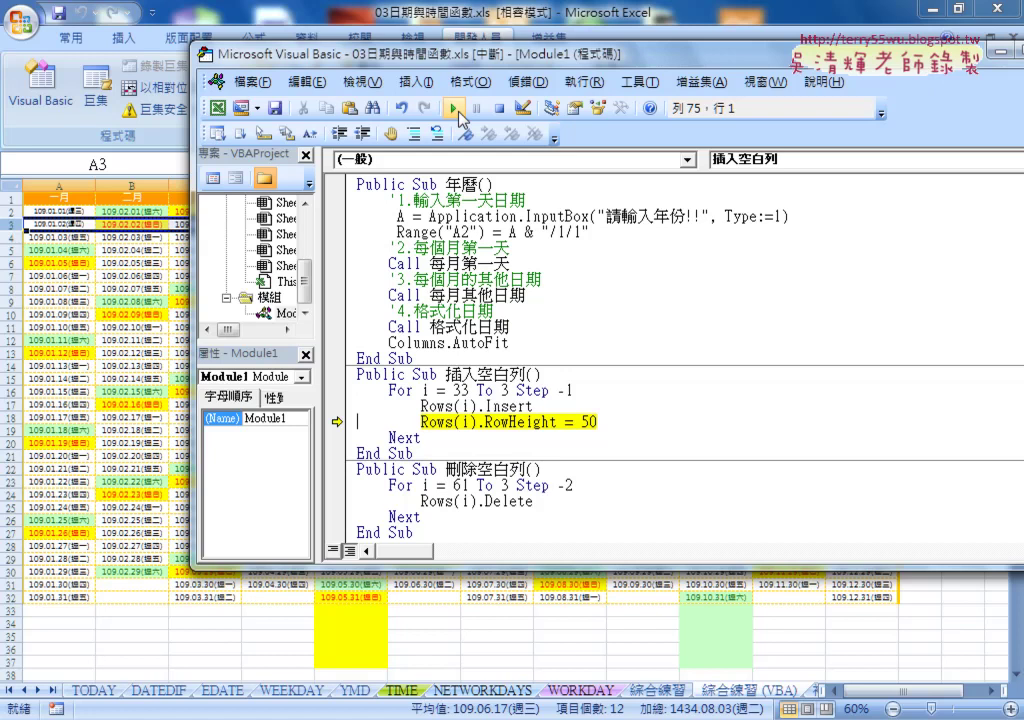
key("F8")
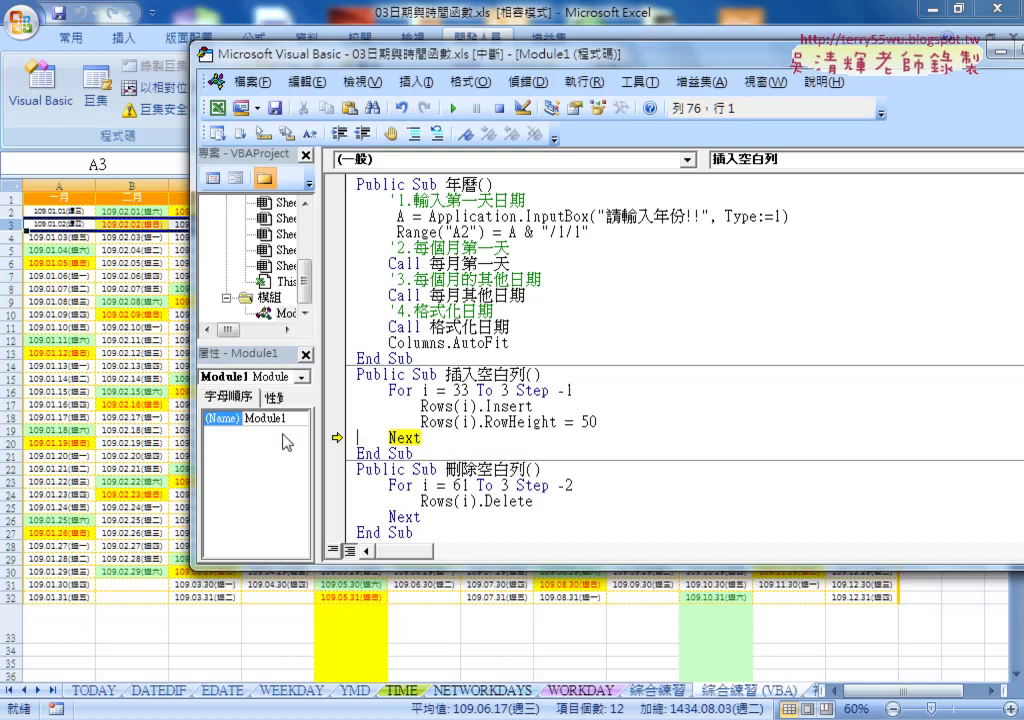
key("F8")
key("F8")
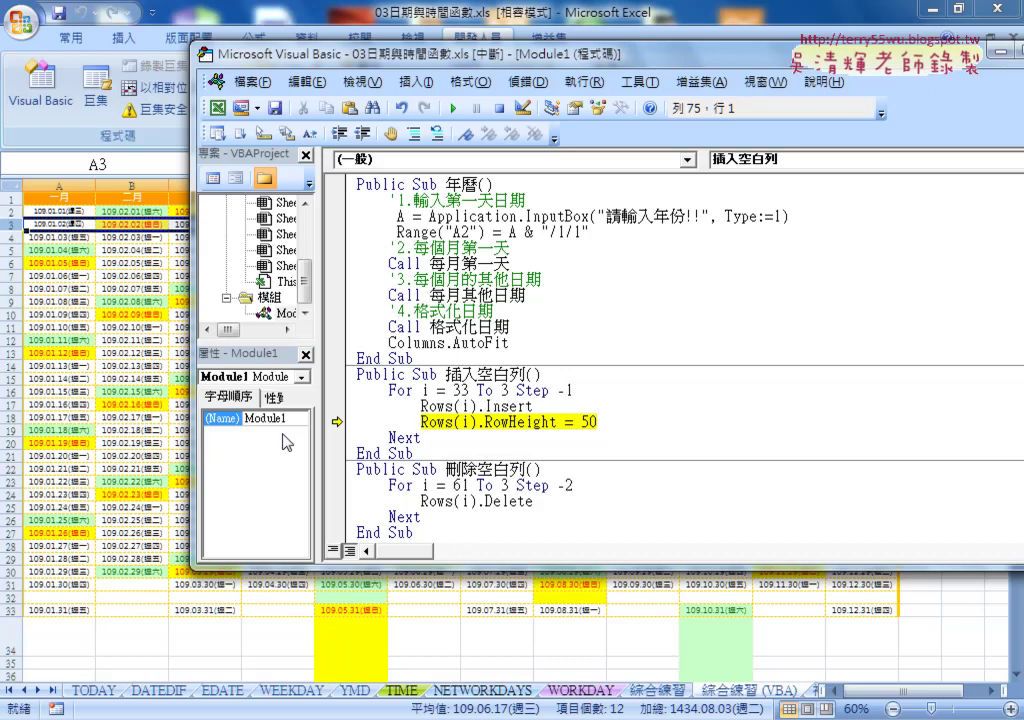
key("F8")
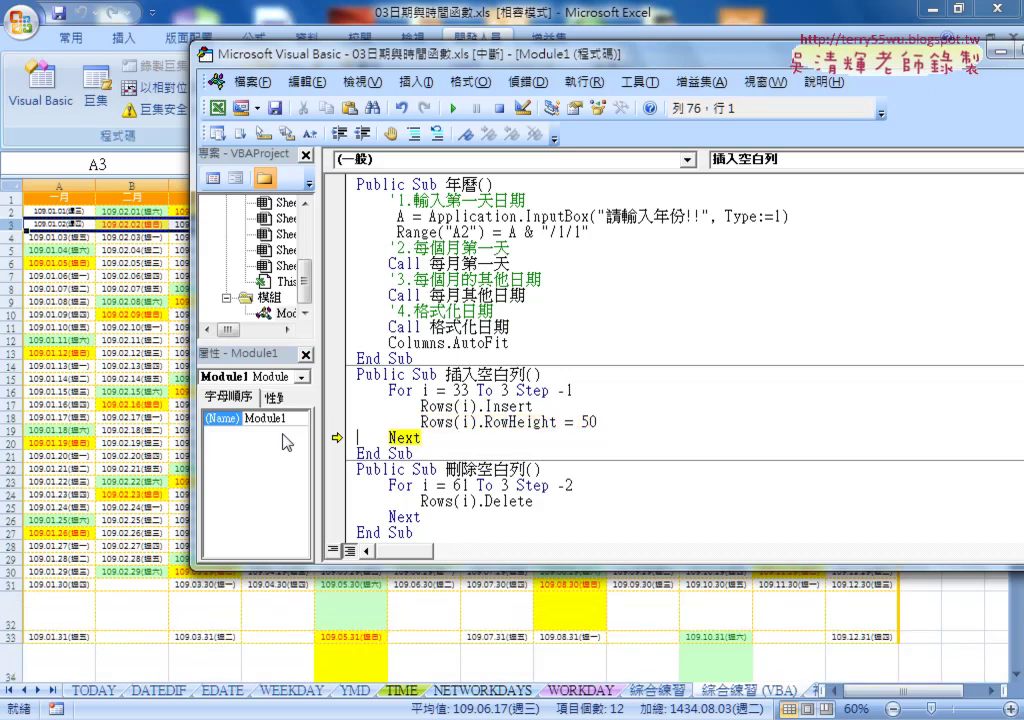
left_click(455, 422)
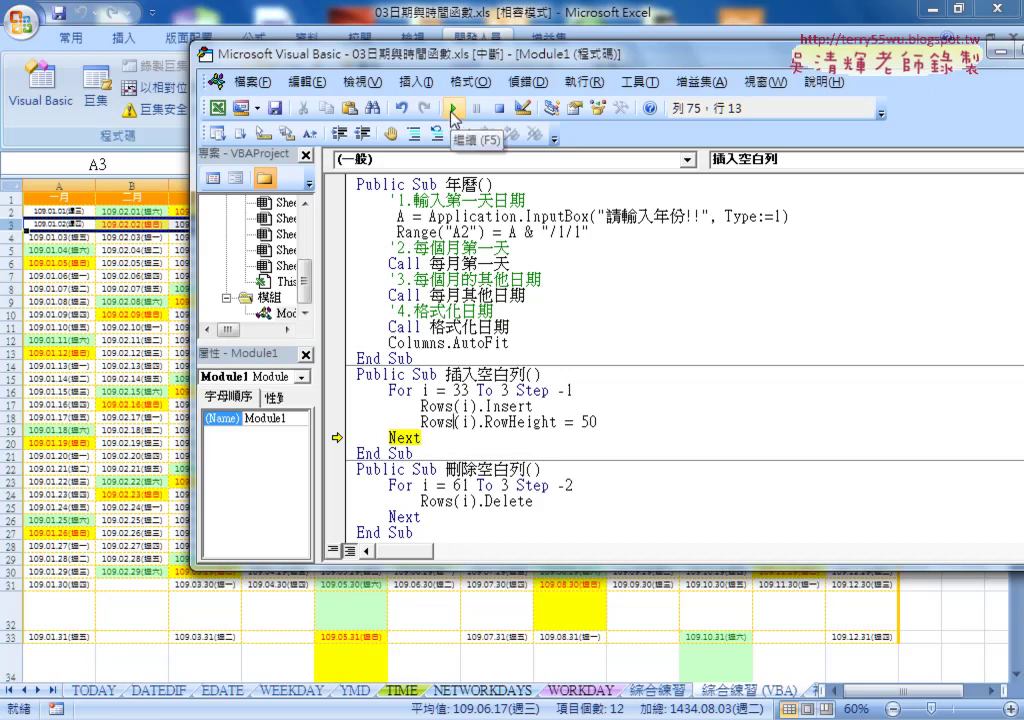
left_click(453, 107)
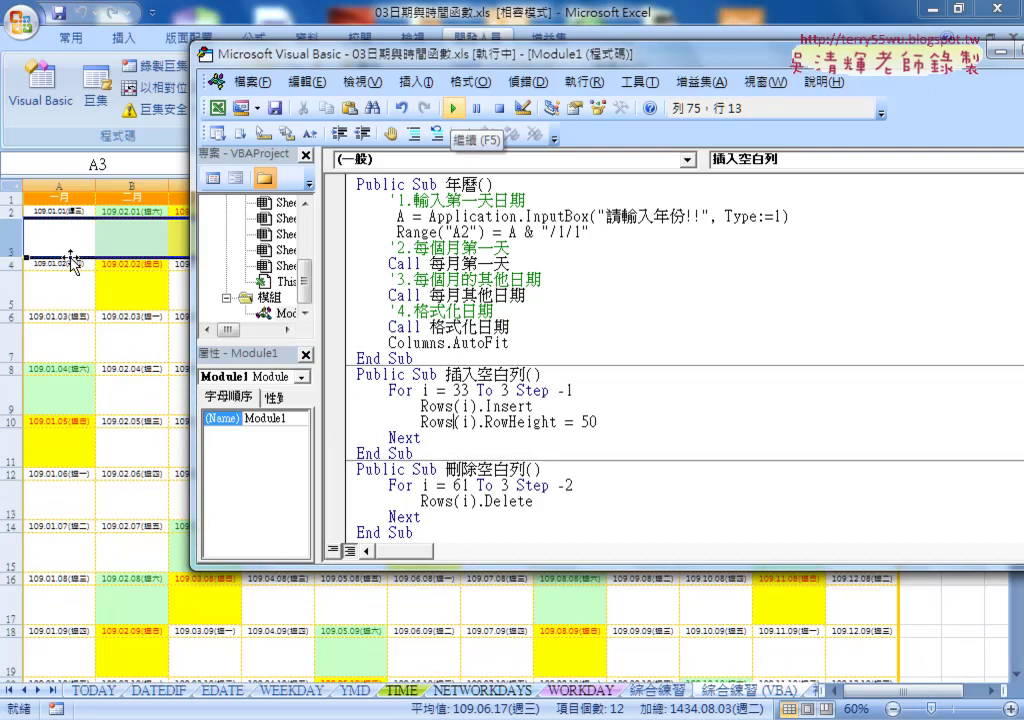
Step: Drag the VBA editor left to reveal the sheet and highlight 空白列 in the macro name
left_click_drag(614, 46, 471, 53)
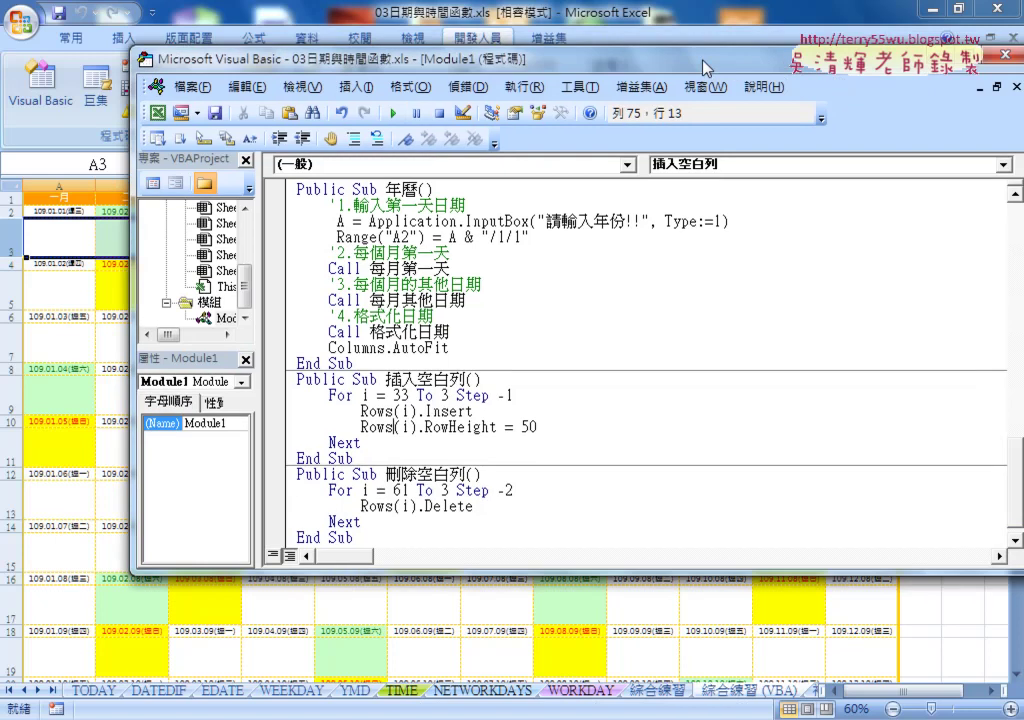
mouse_move(356, 381)
left_mouse_down()
mouse_move(335, 381)
mouse_move(383, 381)
left_mouse_up()
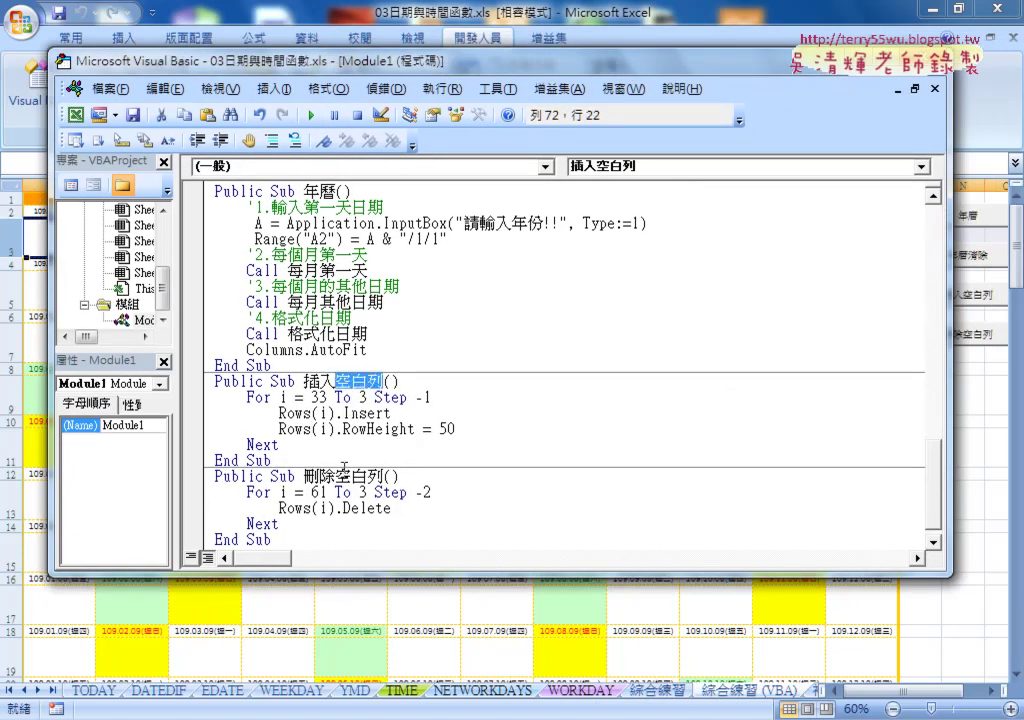